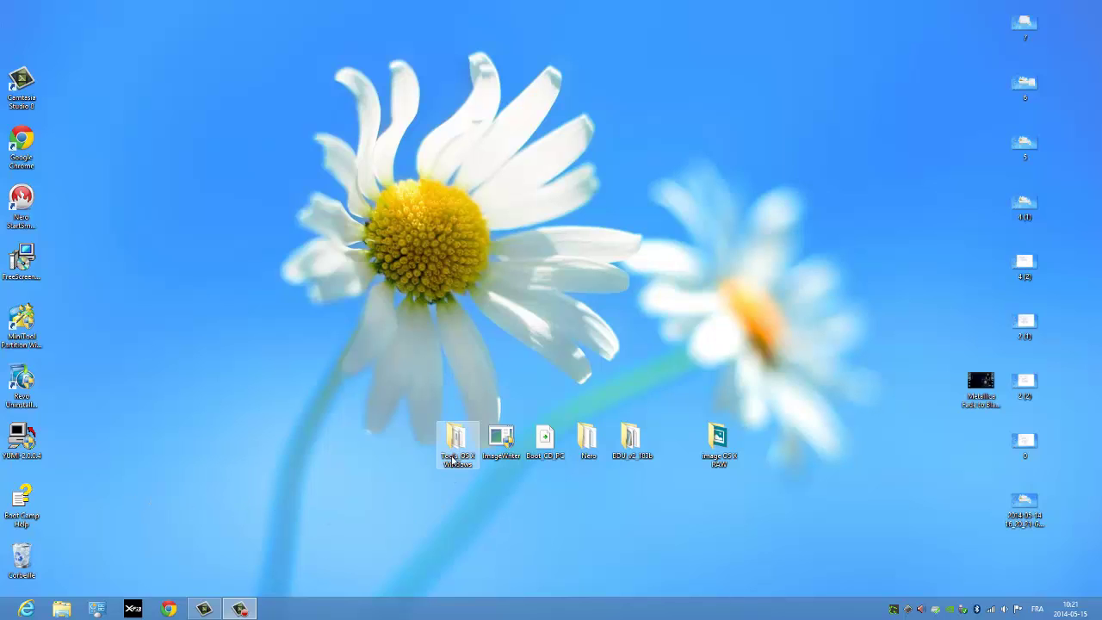
Step: Check the contents of the Tools_OS X Windows folder, close it, and place the image OS X RAW folder beside BDU_v2_183b on the desktop
{"action": "double_click", "coordinate": [458, 439]}
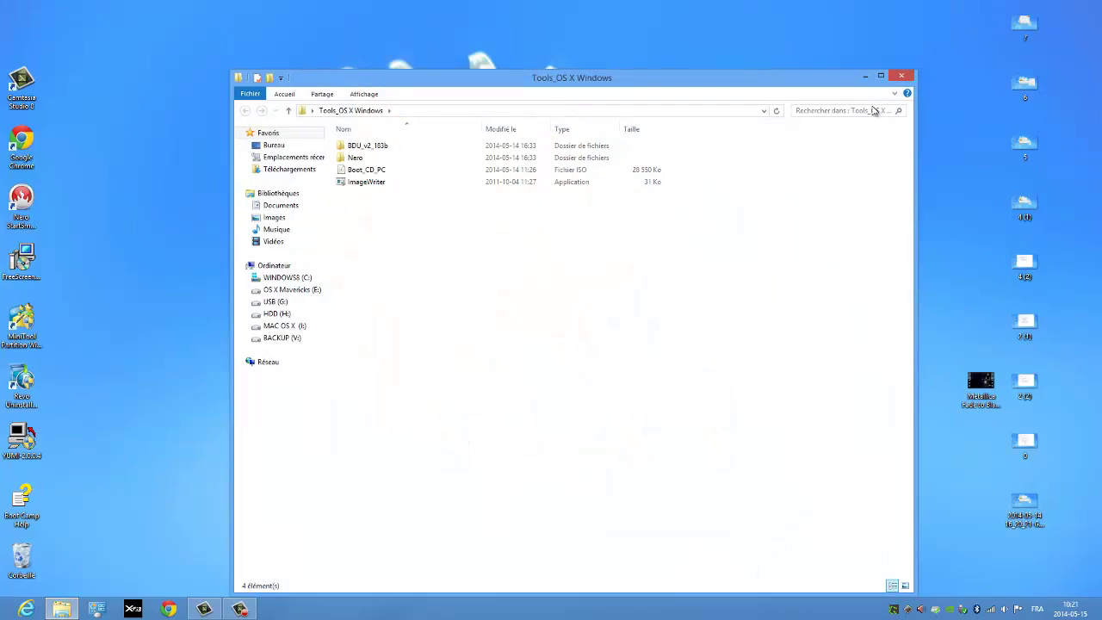
{"action": "left_click", "coordinate": [897, 77]}
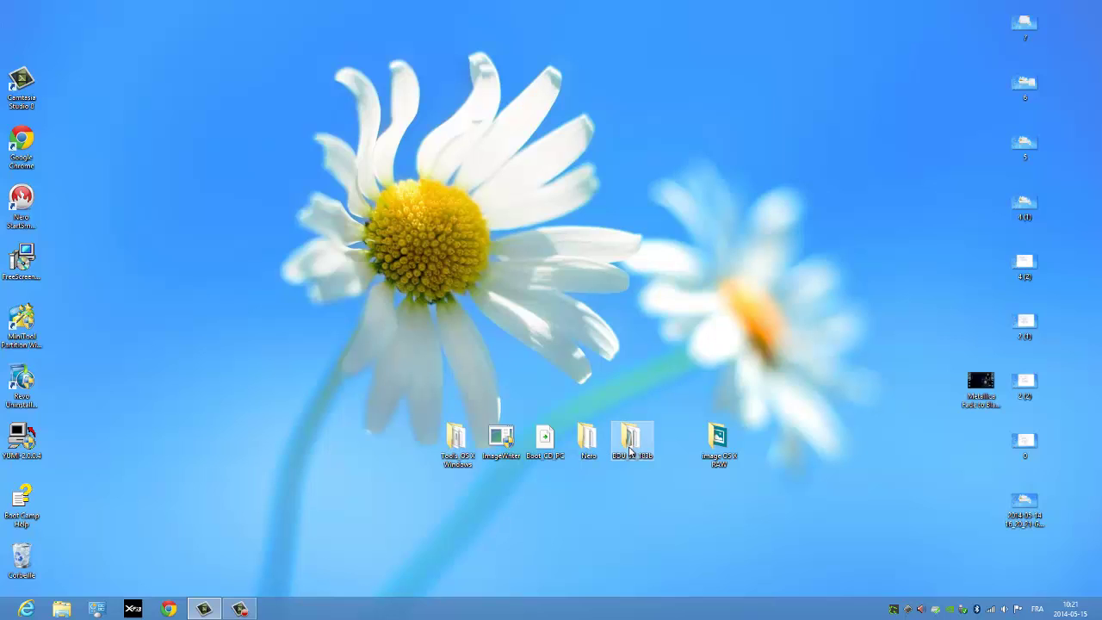
{"action": "left_click_drag", "start_coordinate": [721, 441], "coordinate": [682, 439]}
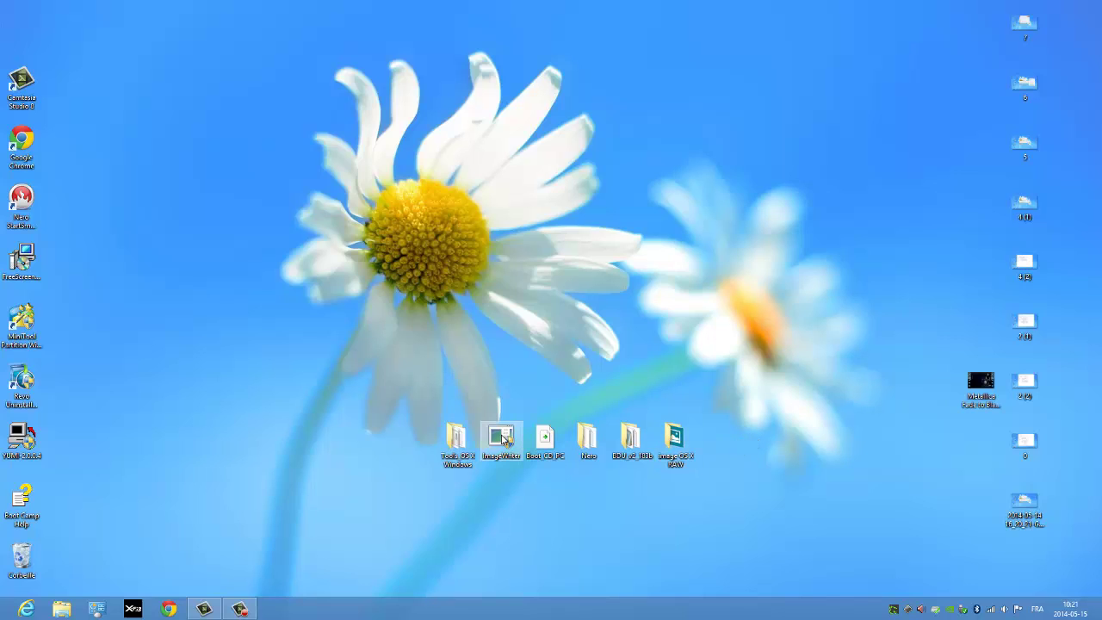
{"action": "mouse_move", "coordinate": [504, 439]}
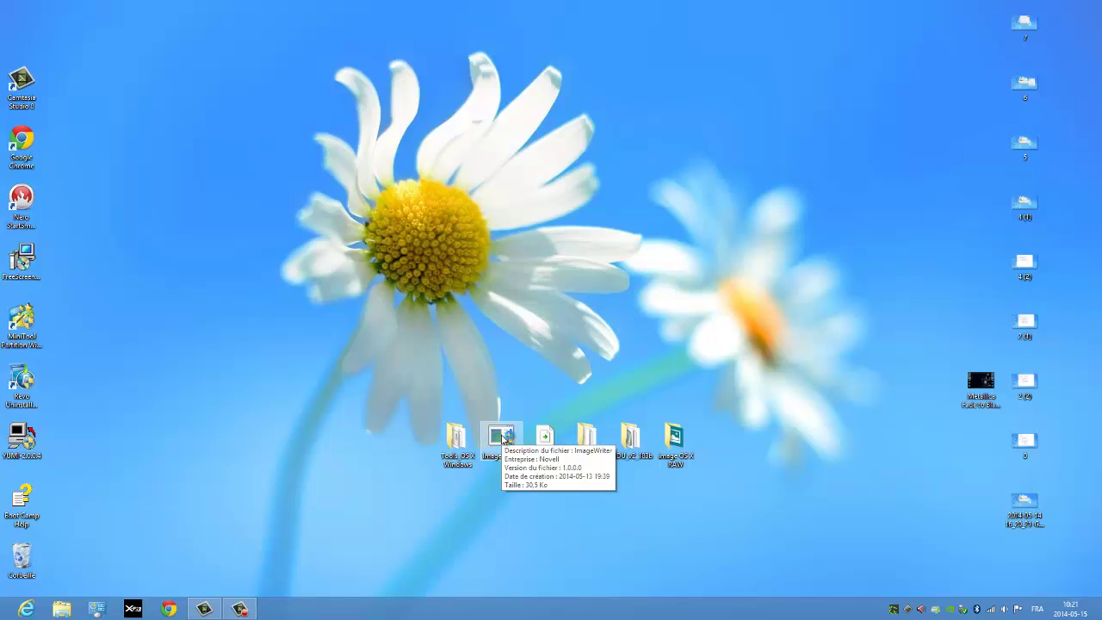
{"action": "double_click", "coordinate": [502, 437]}
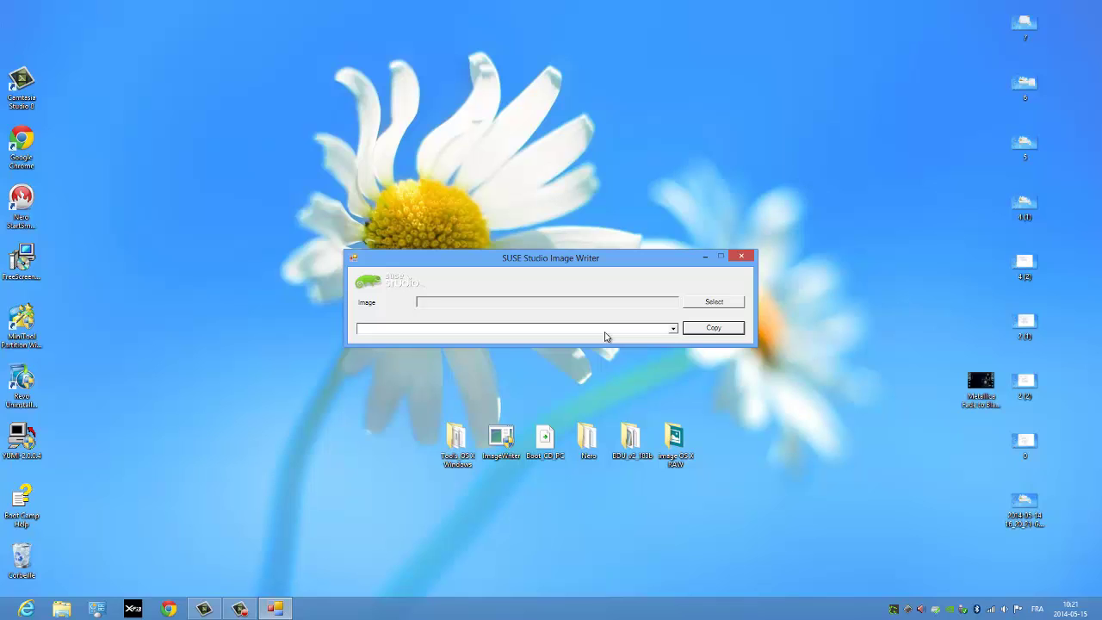
{"action": "left_click", "coordinate": [707, 303]}
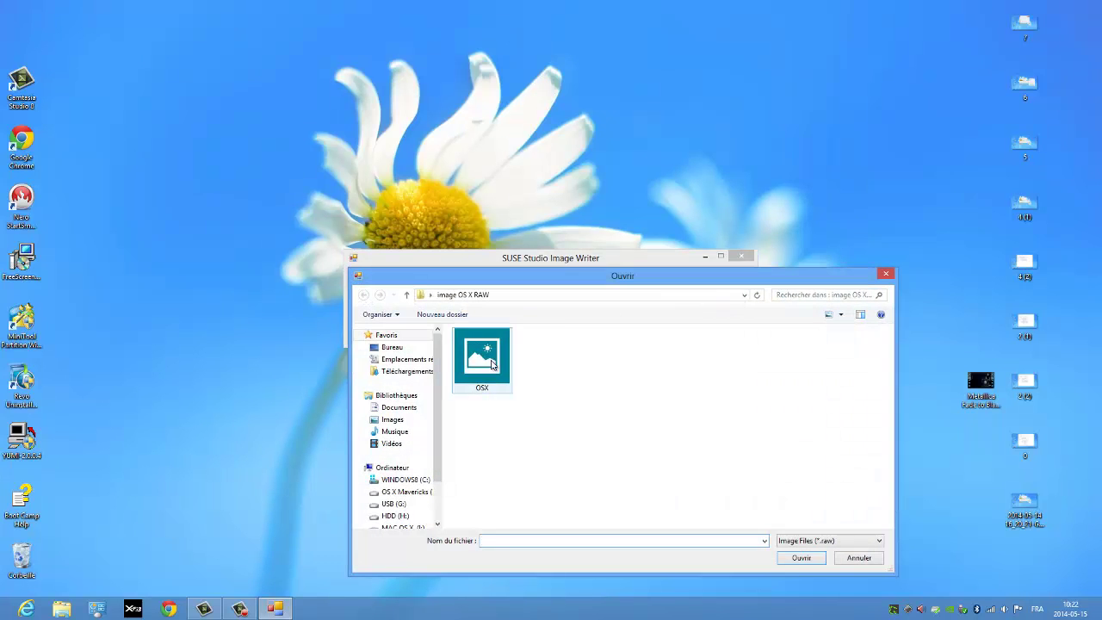
{"action": "left_click", "coordinate": [491, 364]}
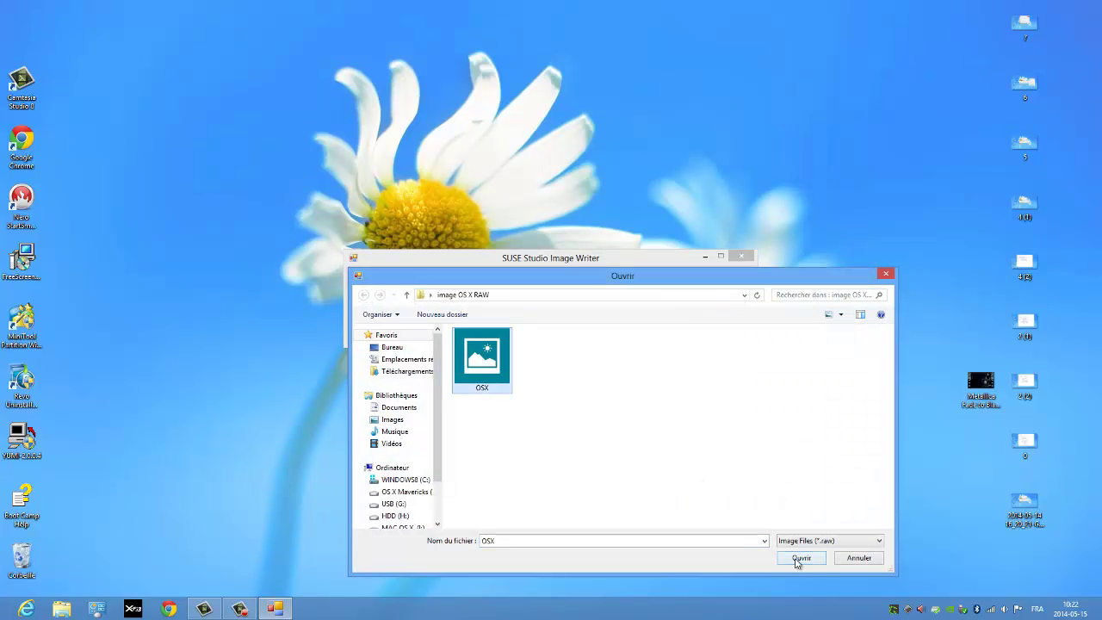
{"action": "left_click", "coordinate": [799, 558]}
{"action": "left_click", "coordinate": [674, 328]}
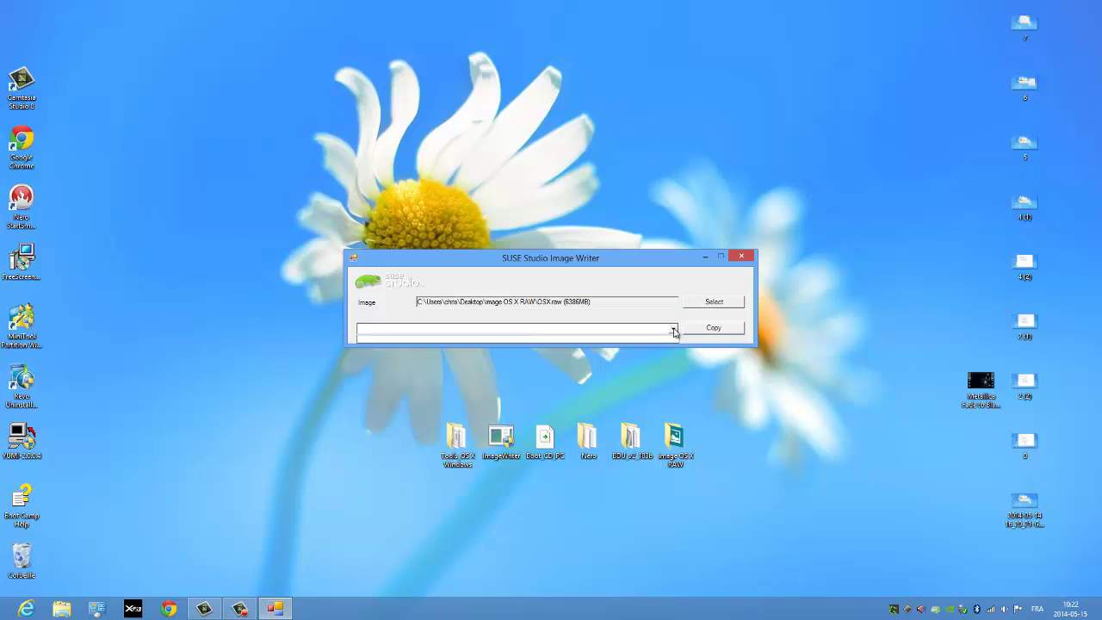
{"action": "left_click", "coordinate": [673, 328]}
{"action": "left_click", "coordinate": [703, 367]}
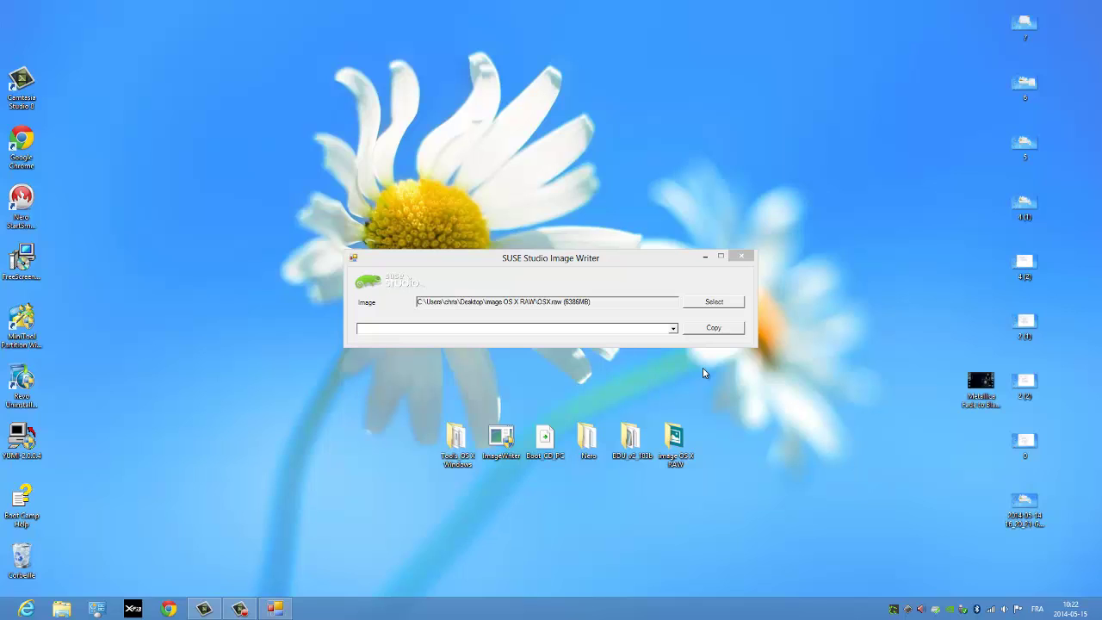
{"action": "left_click", "coordinate": [674, 330]}
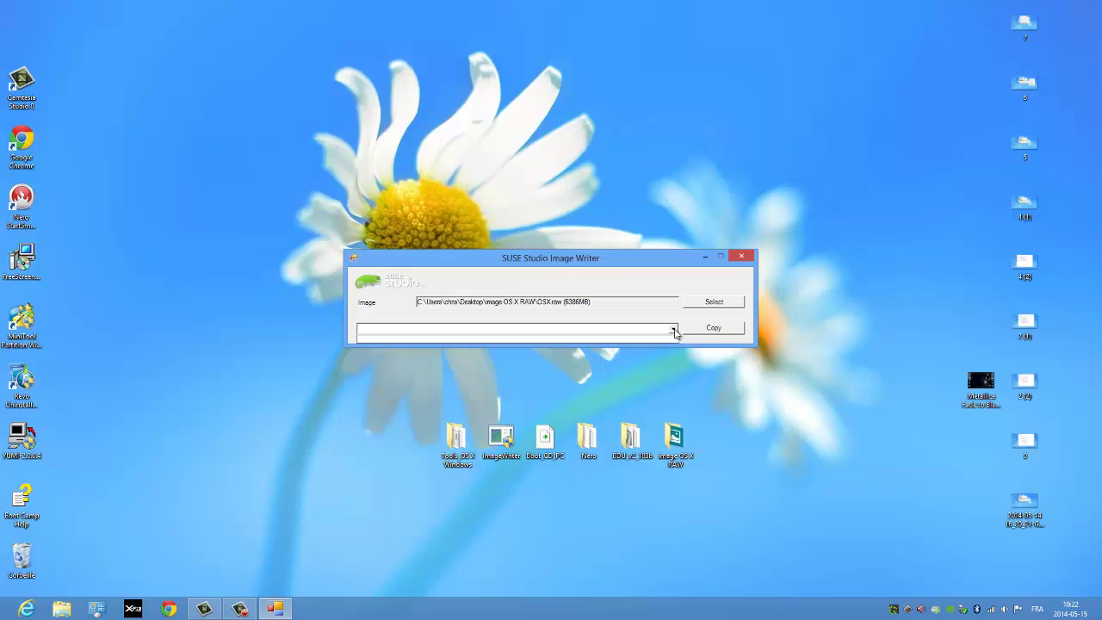
{"action": "left_click", "coordinate": [674, 330]}
{"action": "left_click", "coordinate": [741, 255]}
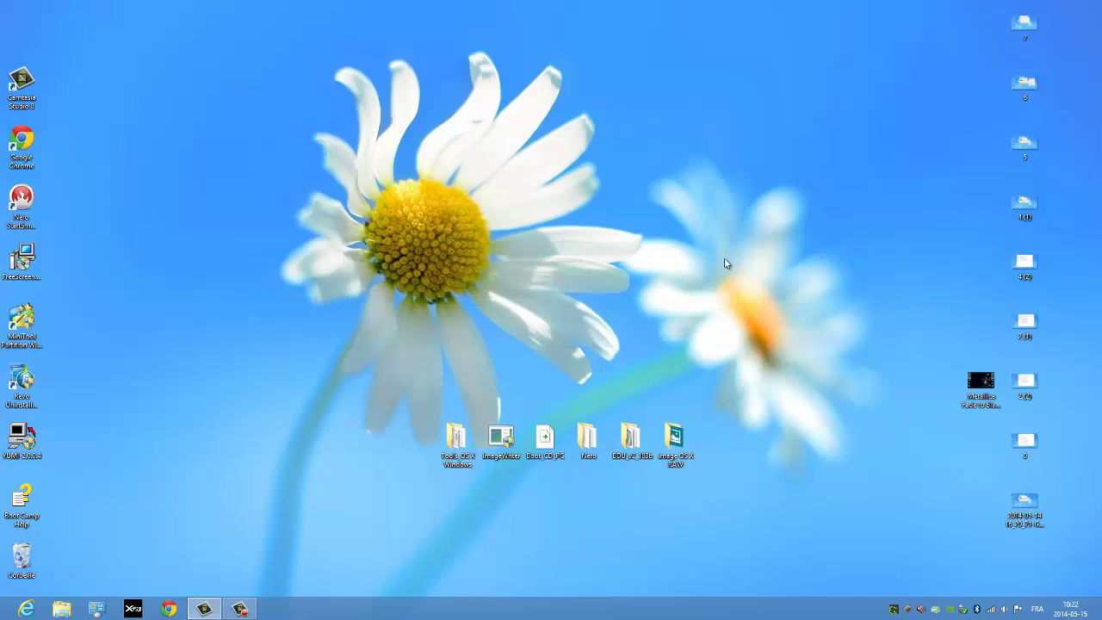
Step: Launch ImageWriter and load the OSX raw image from the image OS X RAW folder, with the Lexar USB Flash Drive as target
{"action": "double_click", "coordinate": [500, 440]}
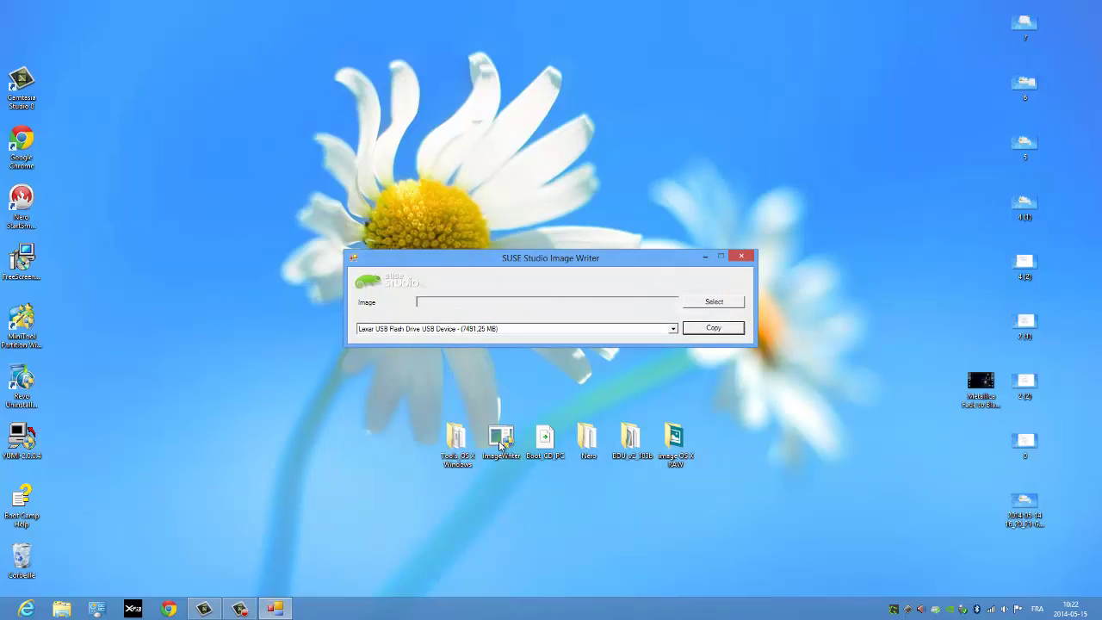
{"action": "left_click_drag", "start_coordinate": [625, 257], "coordinate": [584, 200]}
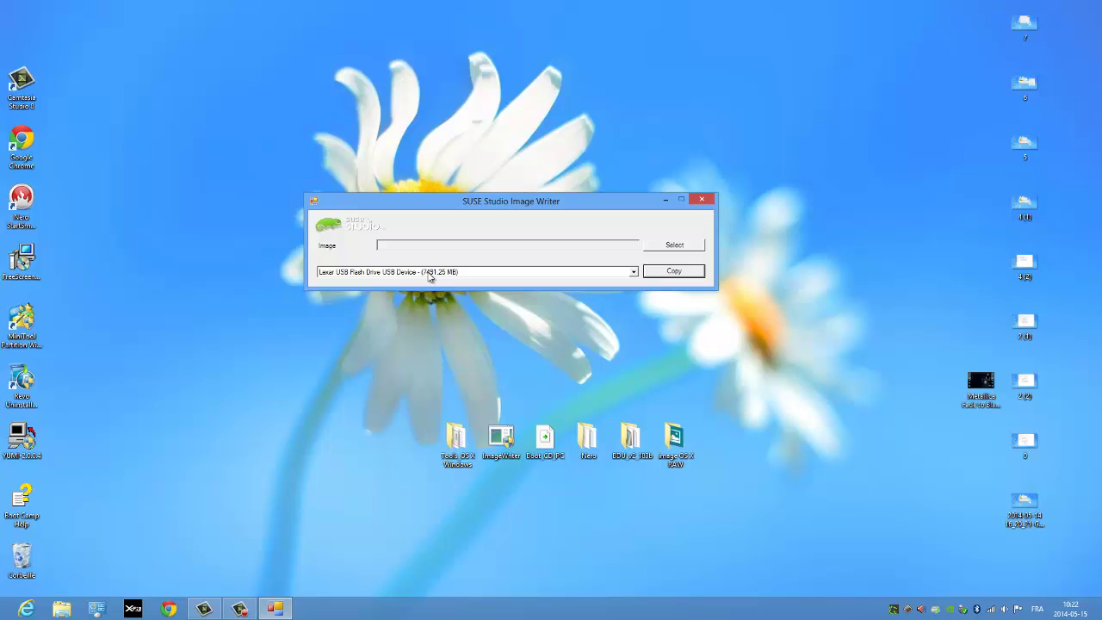
{"action": "left_click", "coordinate": [675, 248]}
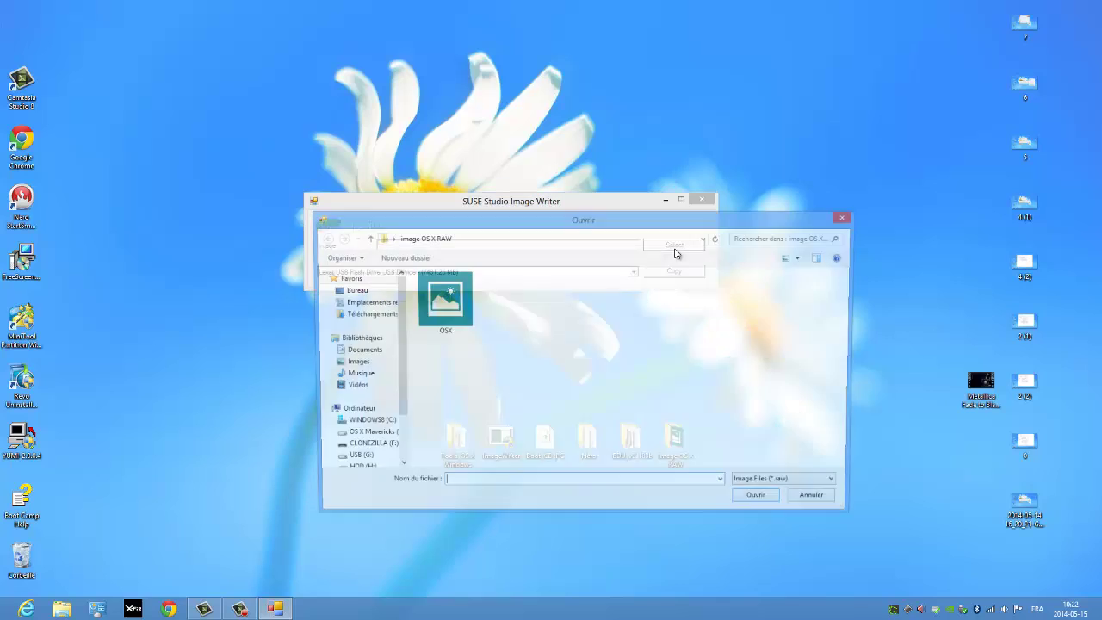
{"action": "left_click", "coordinate": [465, 305]}
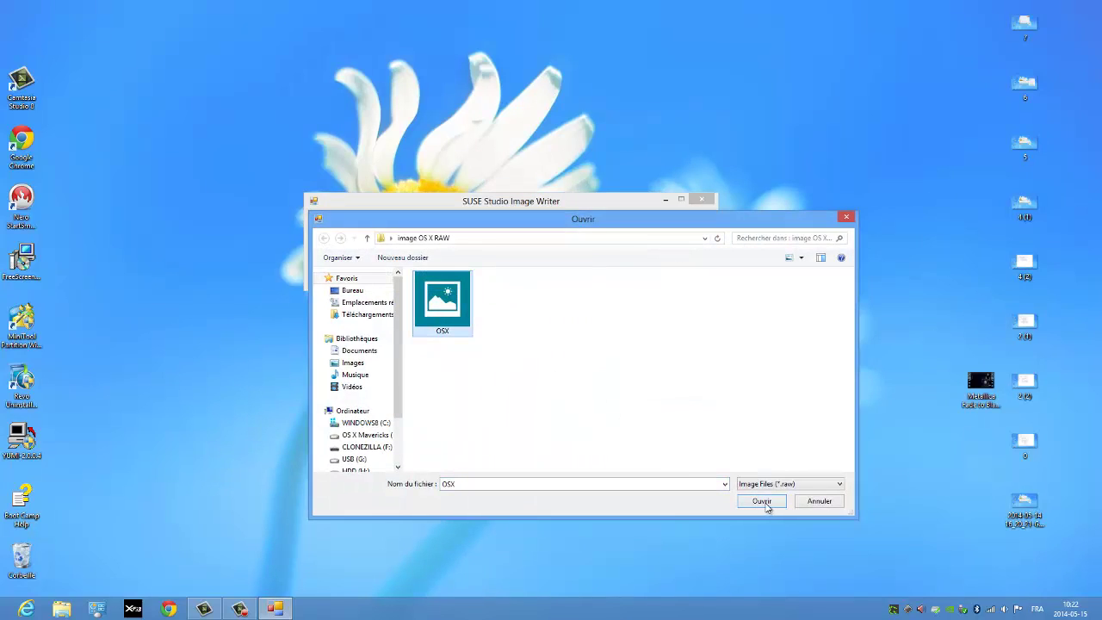
{"action": "left_click", "coordinate": [769, 507]}
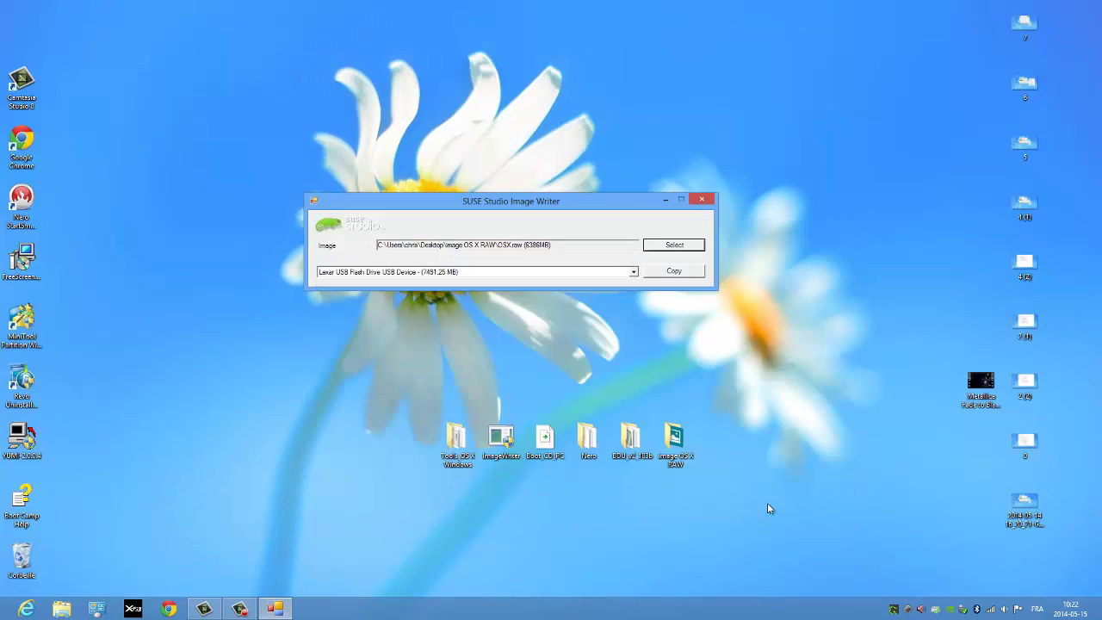
Step: Start copying the OSX image to the Lexar USB Flash Drive, agreeing to overwrite everything on the disk
{"action": "left_click", "coordinate": [668, 272]}
{"action": "left_click", "coordinate": [596, 338]}
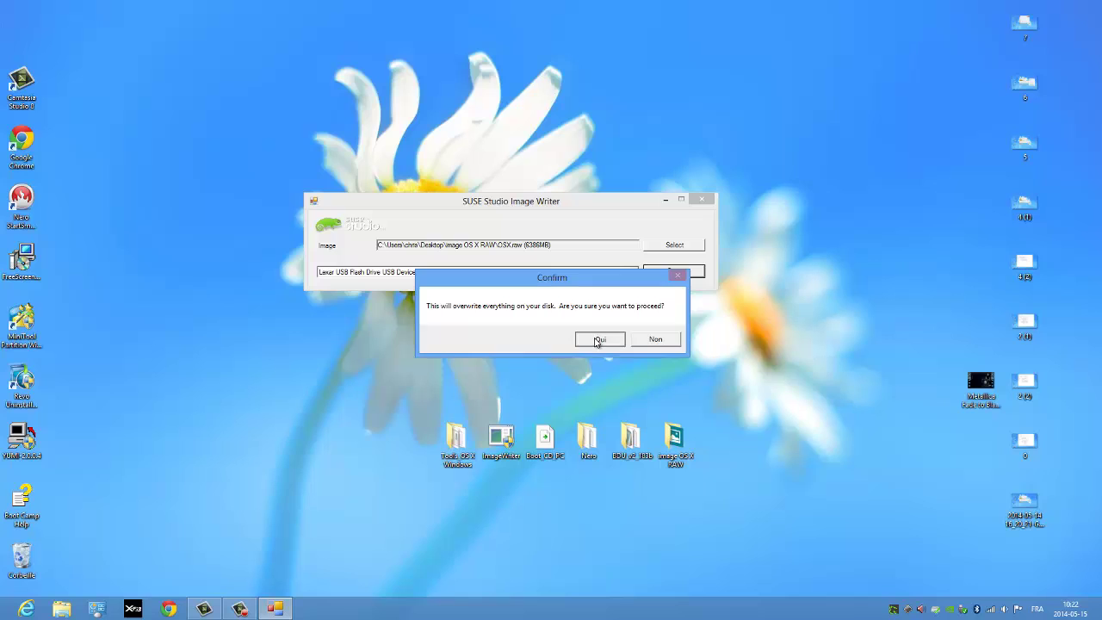
{"action": "left_click_drag", "start_coordinate": [575, 189], "coordinate": [575, 66]}
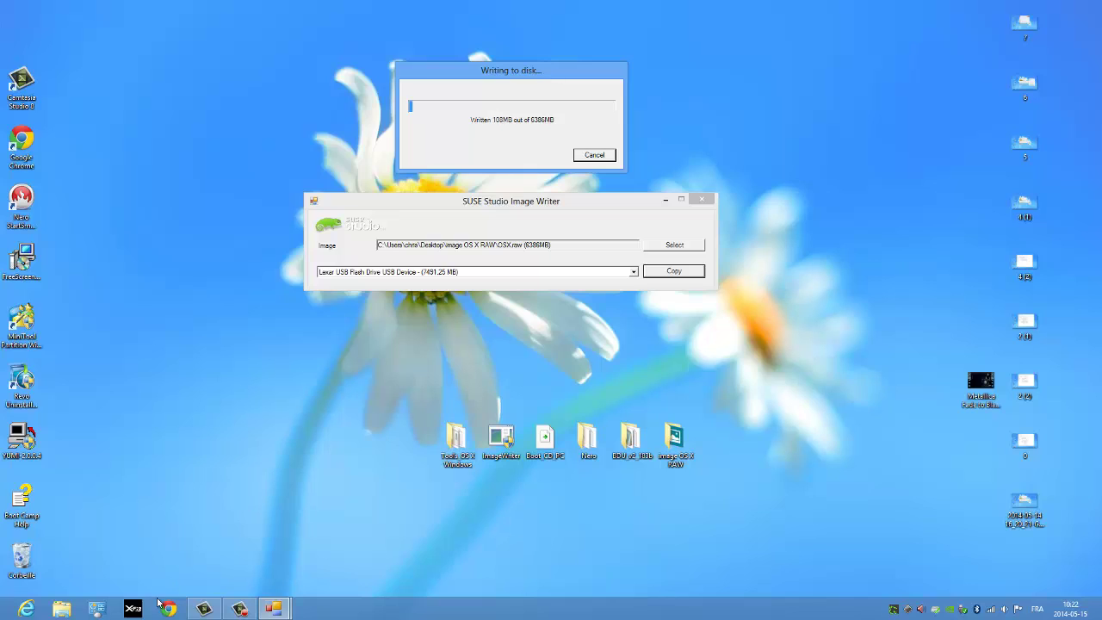
{"action": "mouse_move", "coordinate": [240, 609]}
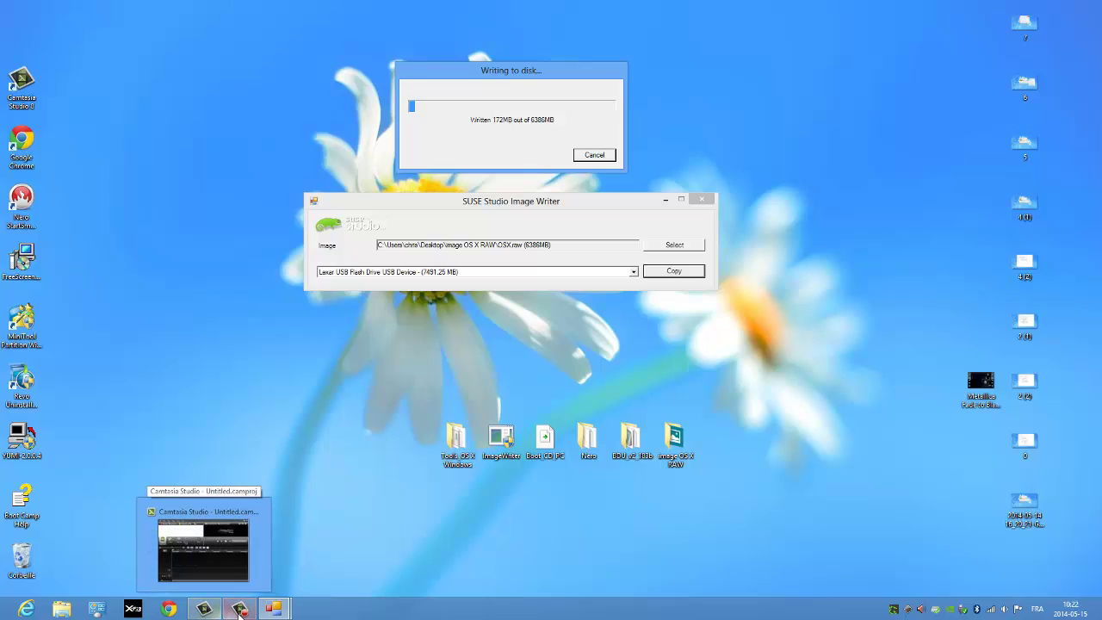
{"action": "left_click", "coordinate": [239, 610]}
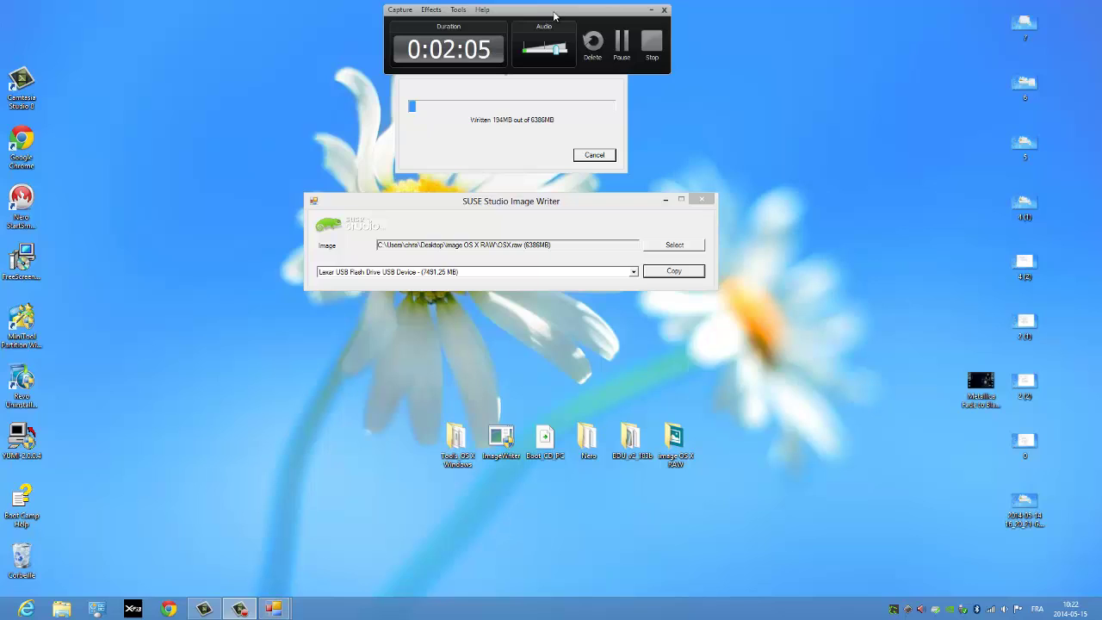
{"action": "left_click", "coordinate": [617, 43]}
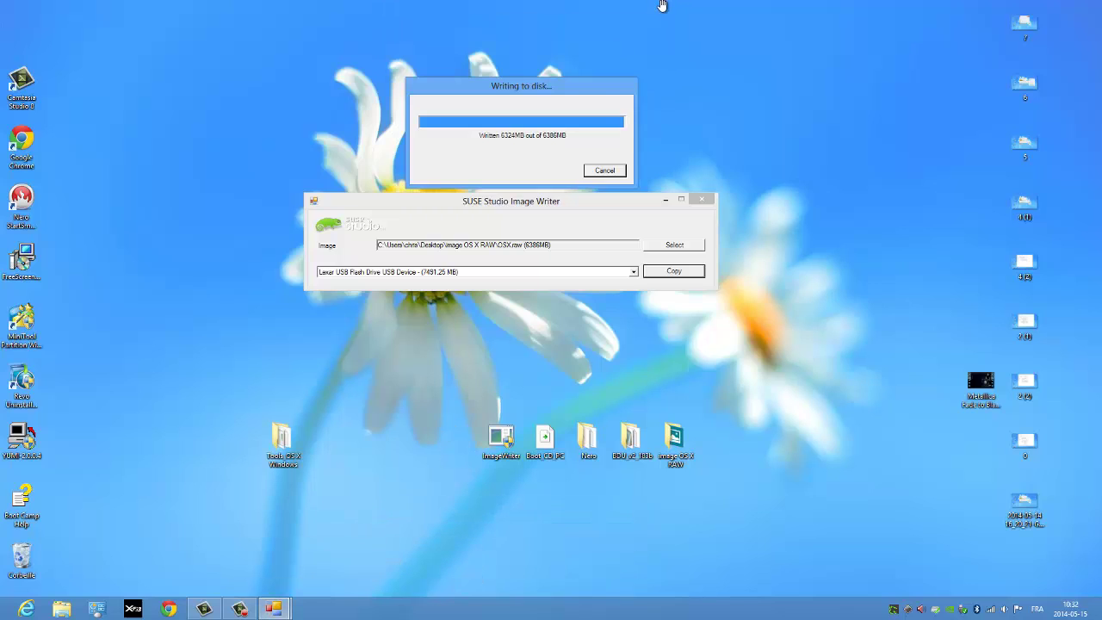
Step: Let the image copy finish, dismiss the completion message and close SUSE Studio Image Writer
{"action": "left_click_drag", "start_coordinate": [616, 81], "coordinate": [618, 80]}
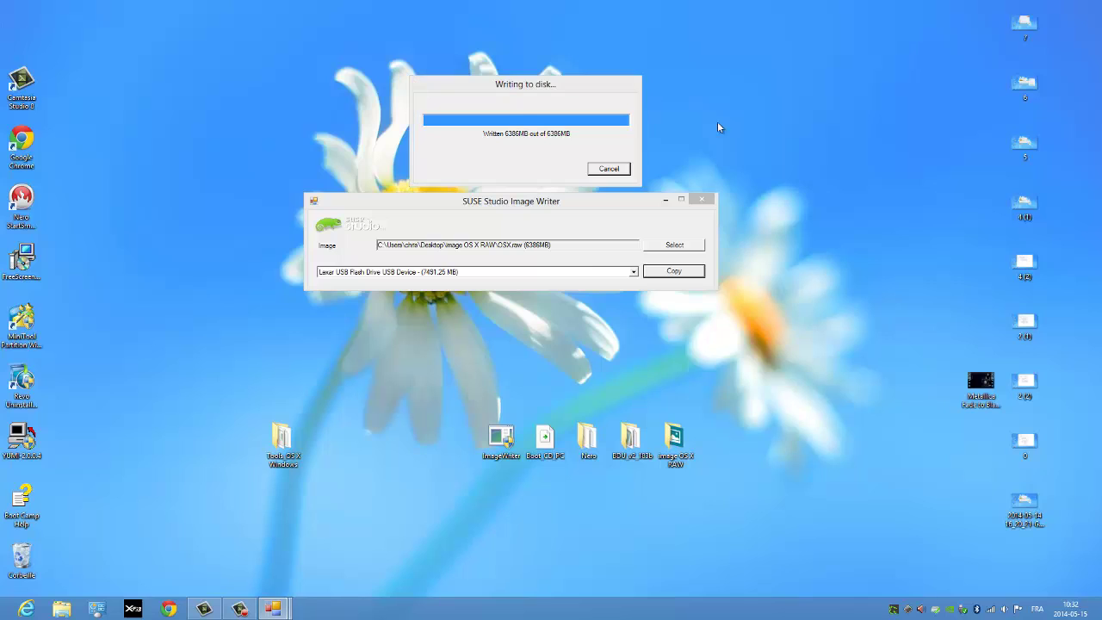
{"action": "left_click", "coordinate": [565, 344]}
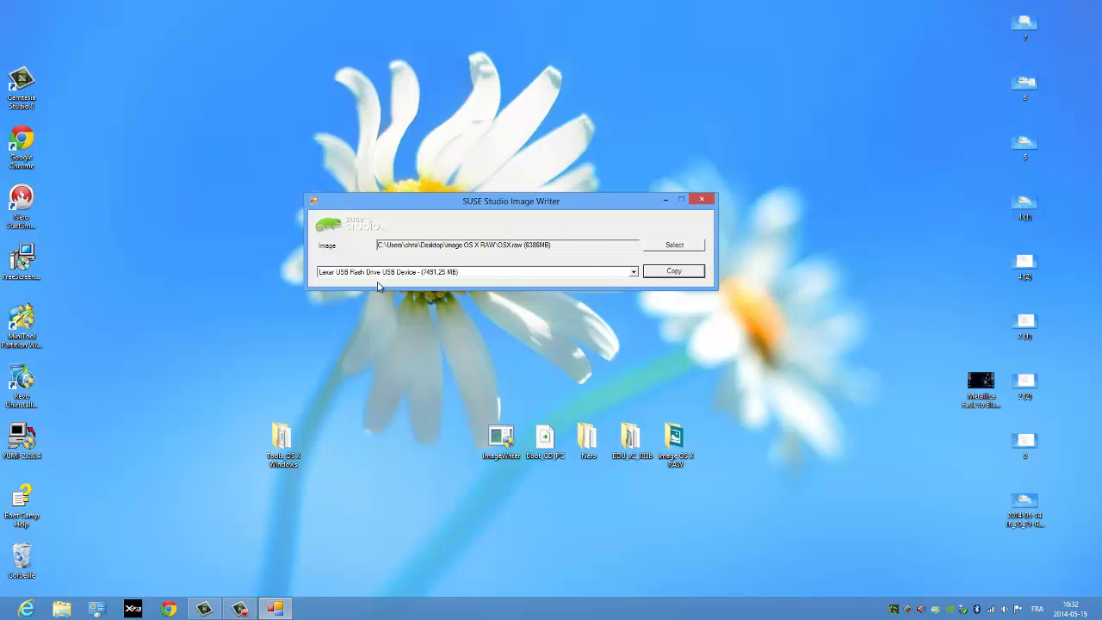
{"action": "left_click", "coordinate": [703, 201]}
{"action": "left_click", "coordinate": [703, 201]}
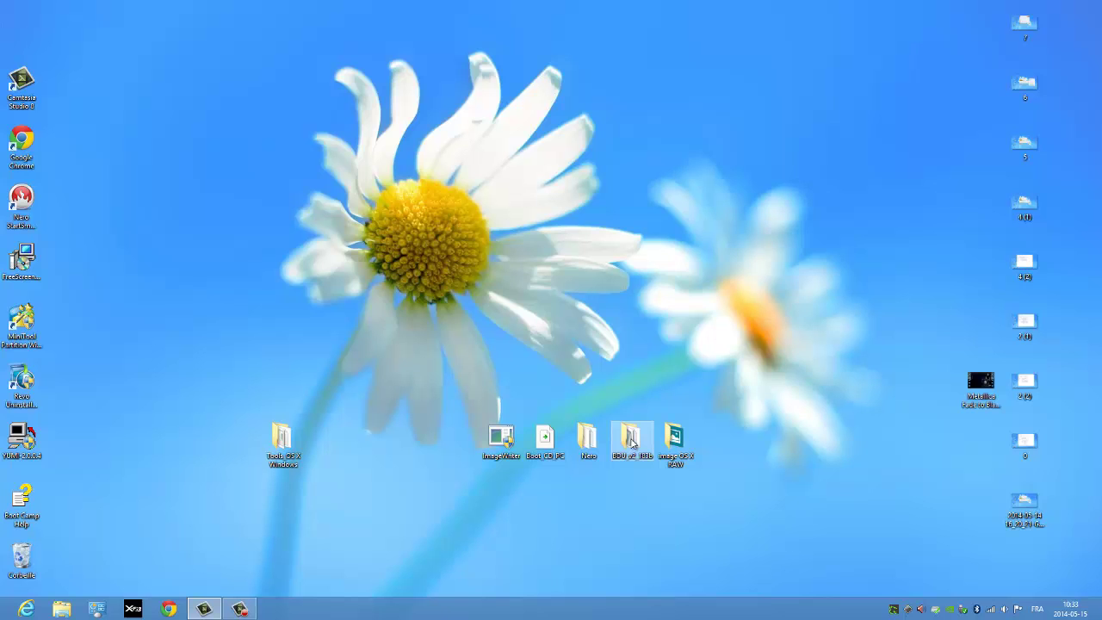
Step: Open the BDU_v2_183b folder and launch the BootDiskUtility application
{"action": "double_click", "coordinate": [633, 440]}
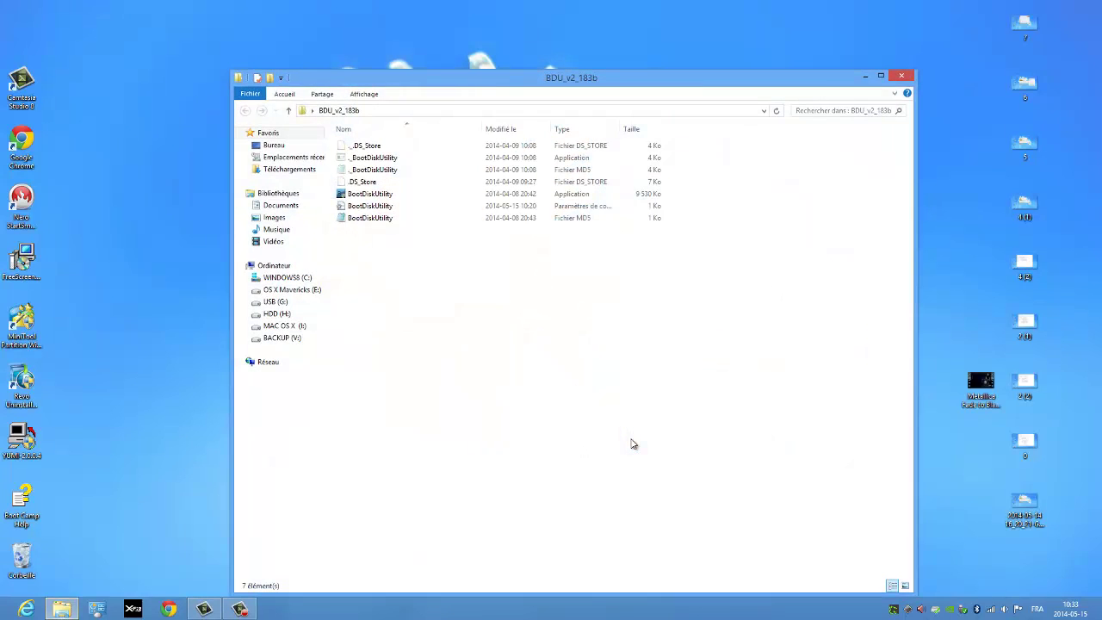
{"action": "left_click", "coordinate": [382, 195]}
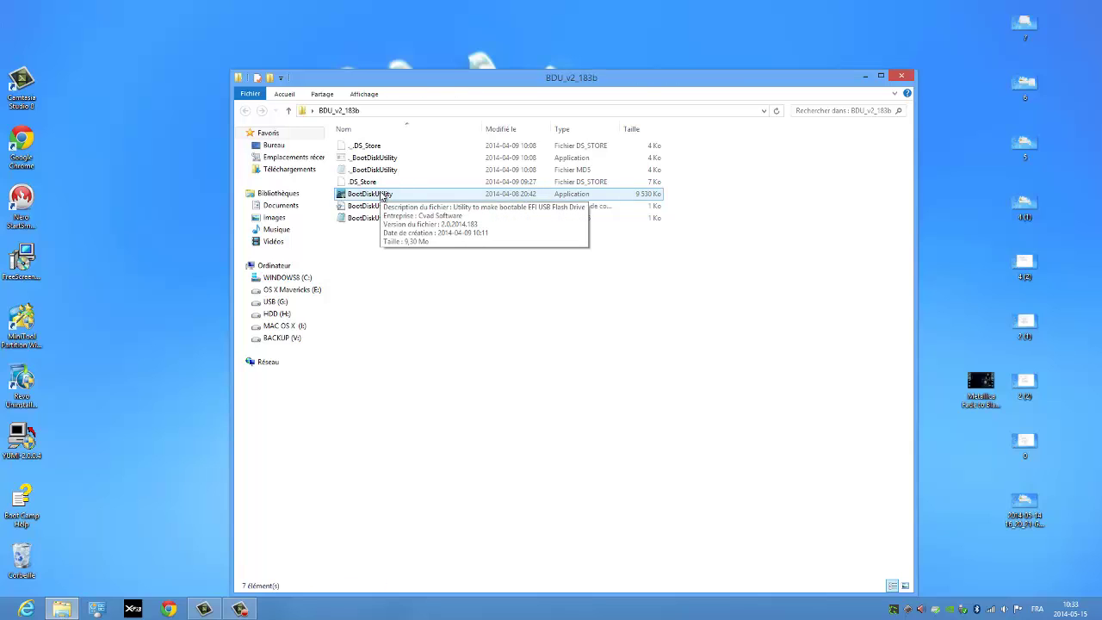
{"action": "double_click", "coordinate": [382, 194]}
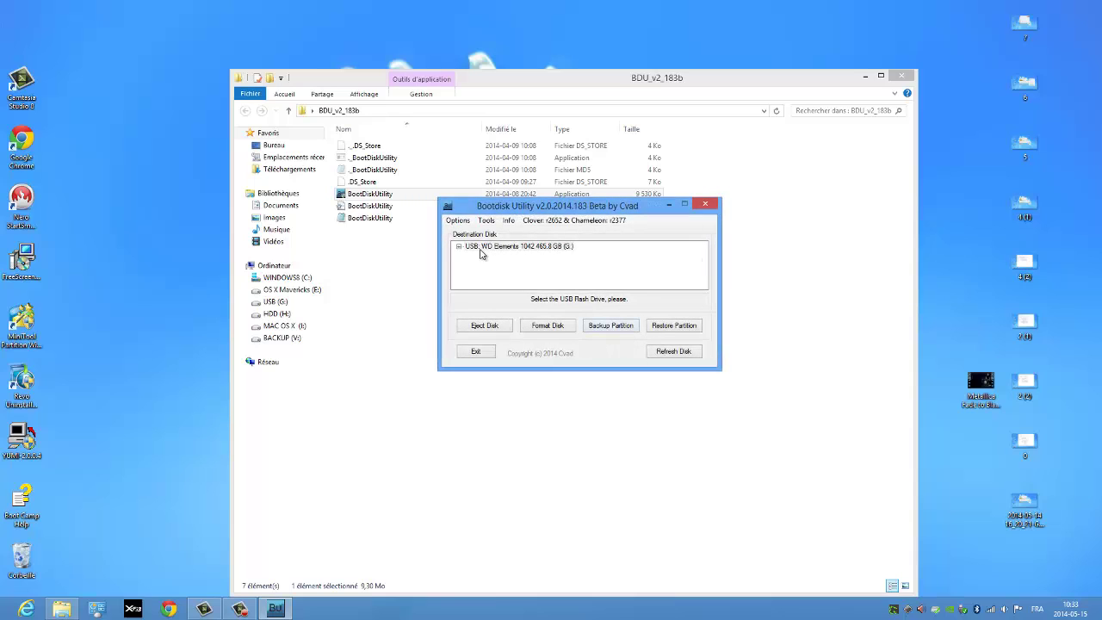
Step: Accept the Bootdisk Utility configuration with volume label CLOVER, FAT32, Clover boot records, 4096 alignment and a 200 MB boot partition
{"action": "left_click", "coordinate": [457, 221]}
{"action": "left_click", "coordinate": [469, 233]}
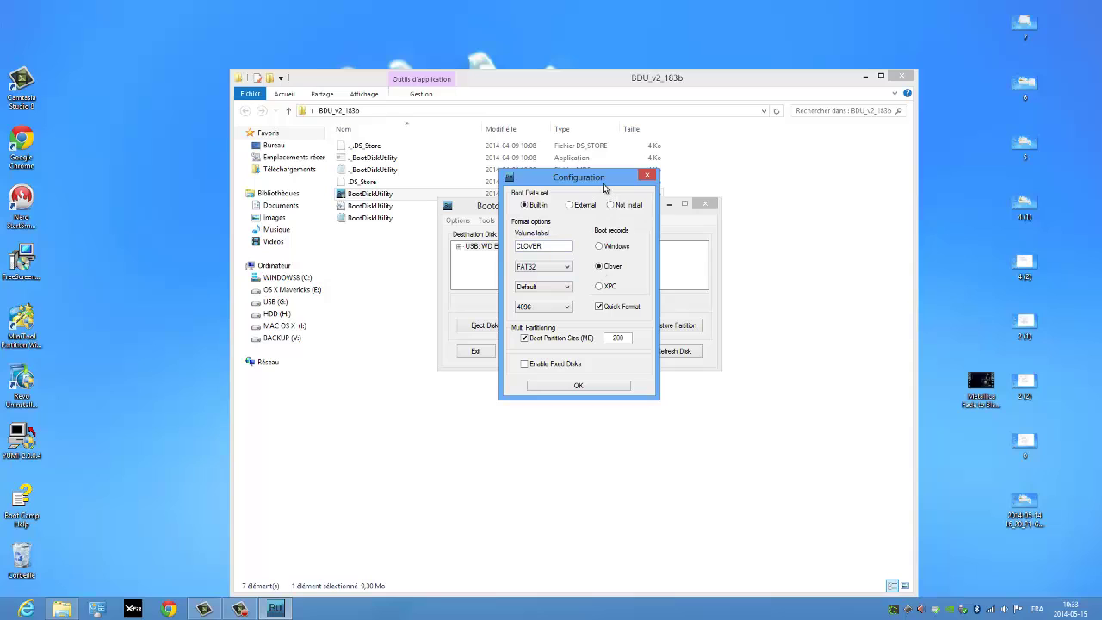
{"action": "left_click_drag", "start_coordinate": [613, 179], "coordinate": [588, 171]}
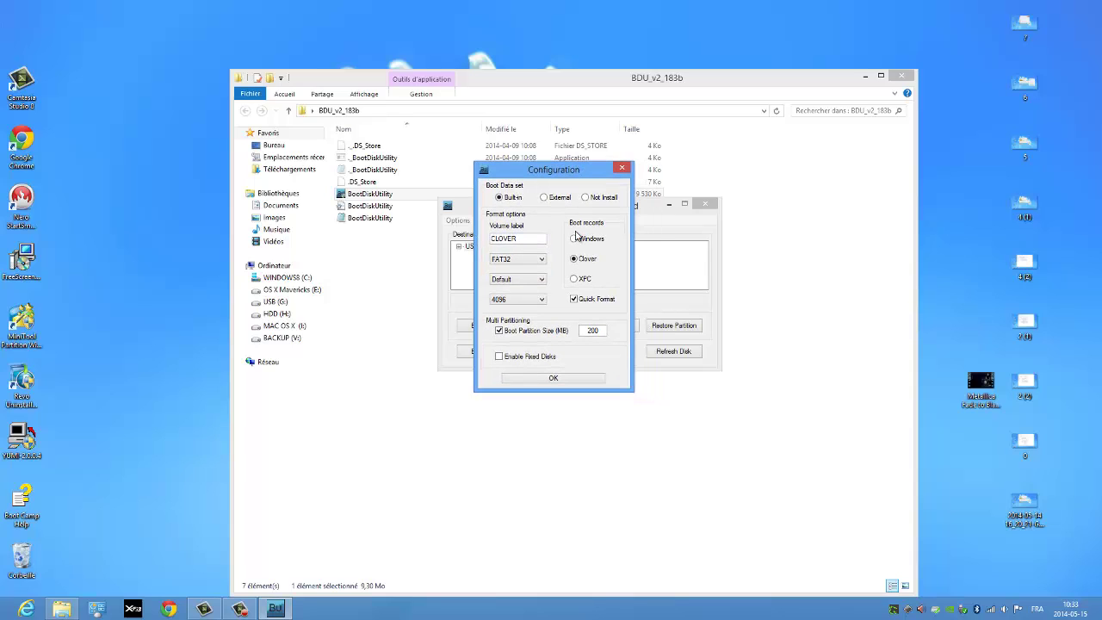
{"action": "left_click", "coordinate": [522, 299]}
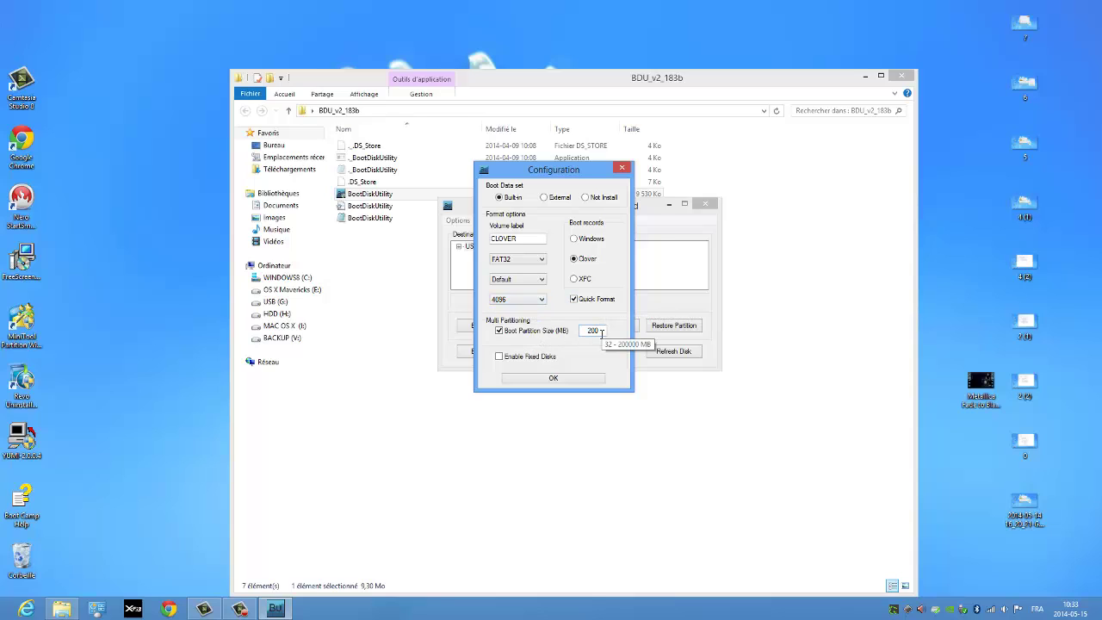
{"action": "left_click", "coordinate": [554, 381]}
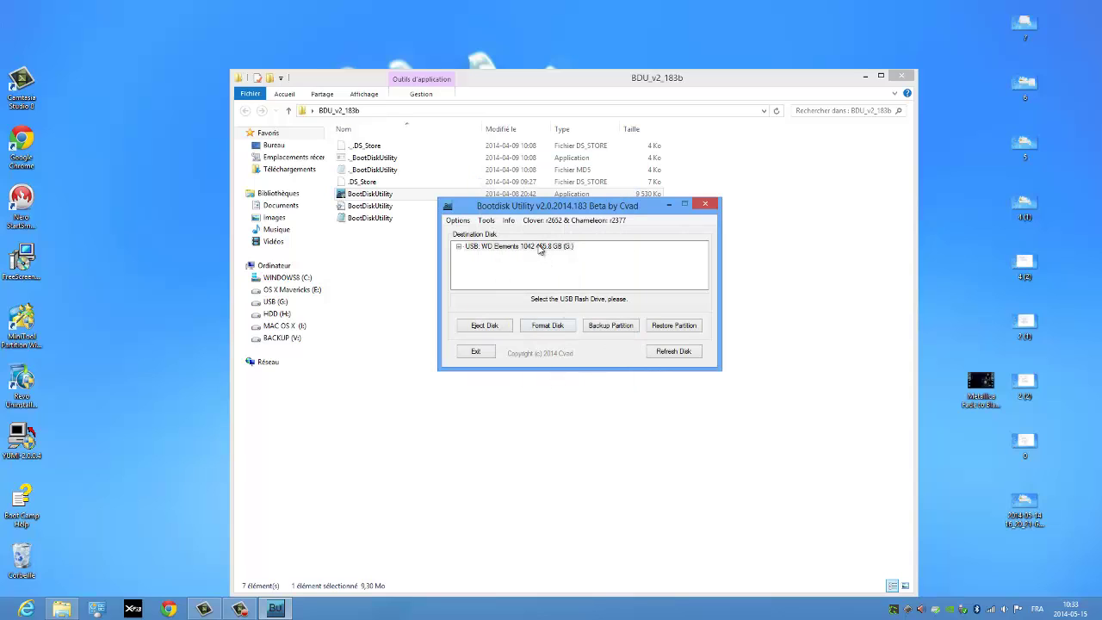
Step: Format the USB WD Elements 1042 disk with the Clover bootloader, accepting the data loss, and close Bootdisk Utility
{"action": "left_click", "coordinate": [539, 247]}
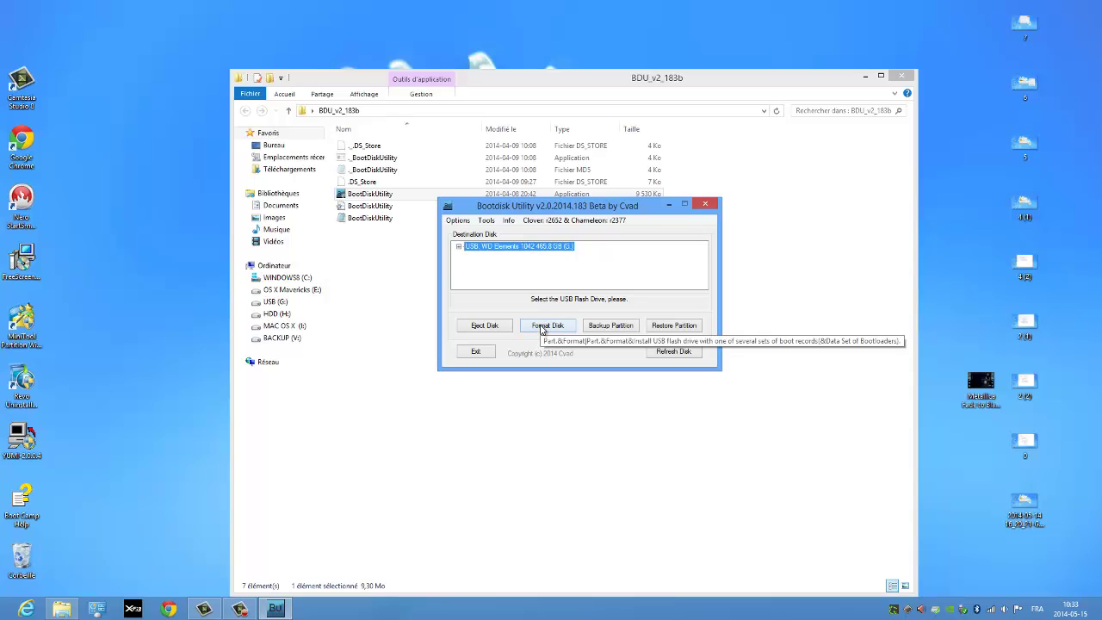
{"action": "left_click", "coordinate": [542, 328]}
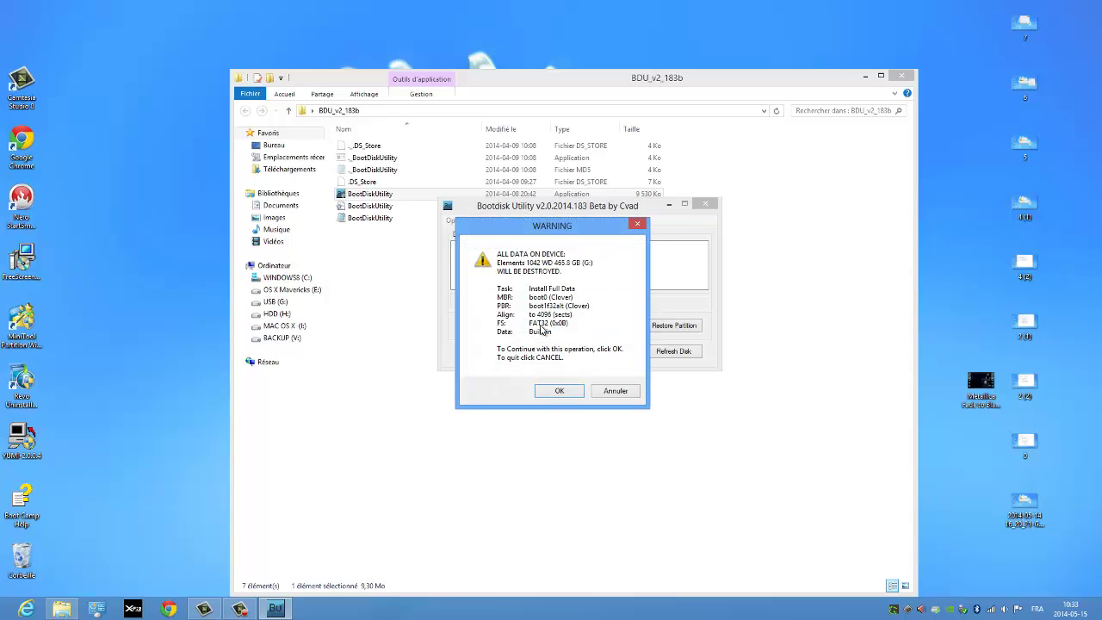
{"action": "left_click", "coordinate": [559, 391]}
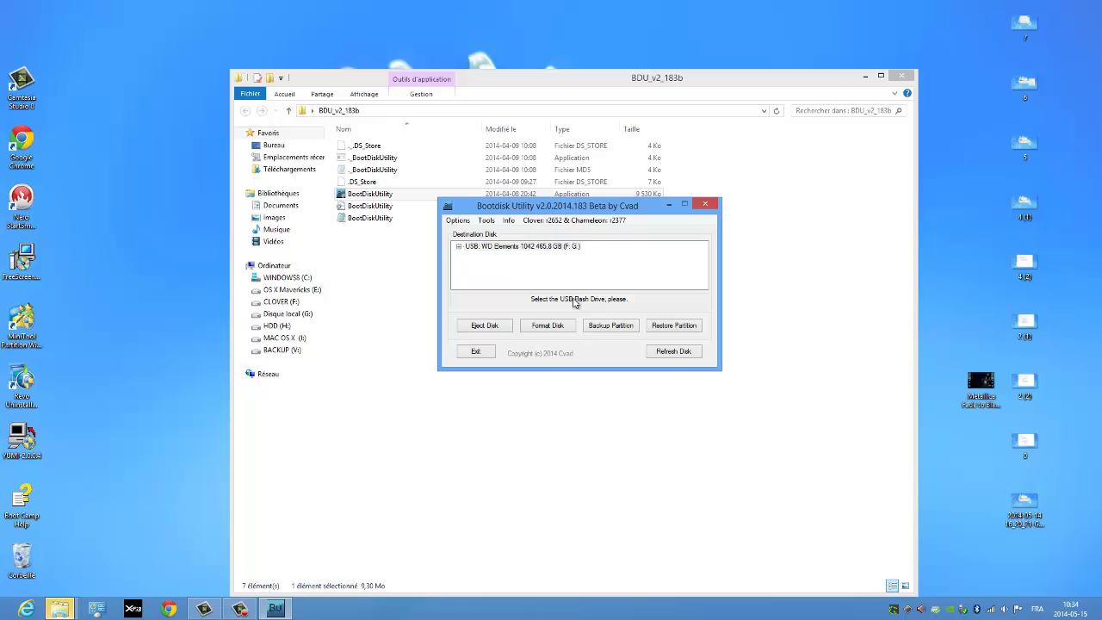
{"action": "left_click", "coordinate": [705, 204]}
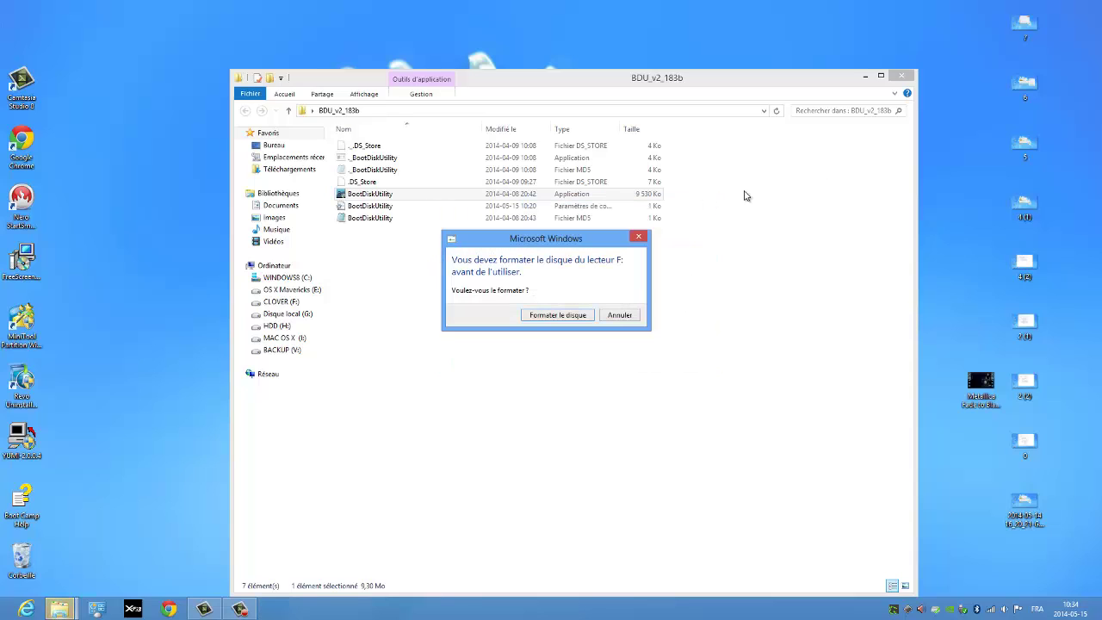
Step: Decline formatting the F: and G: drives and close the BDU_v2_183b folder window
{"action": "left_click", "coordinate": [639, 236]}
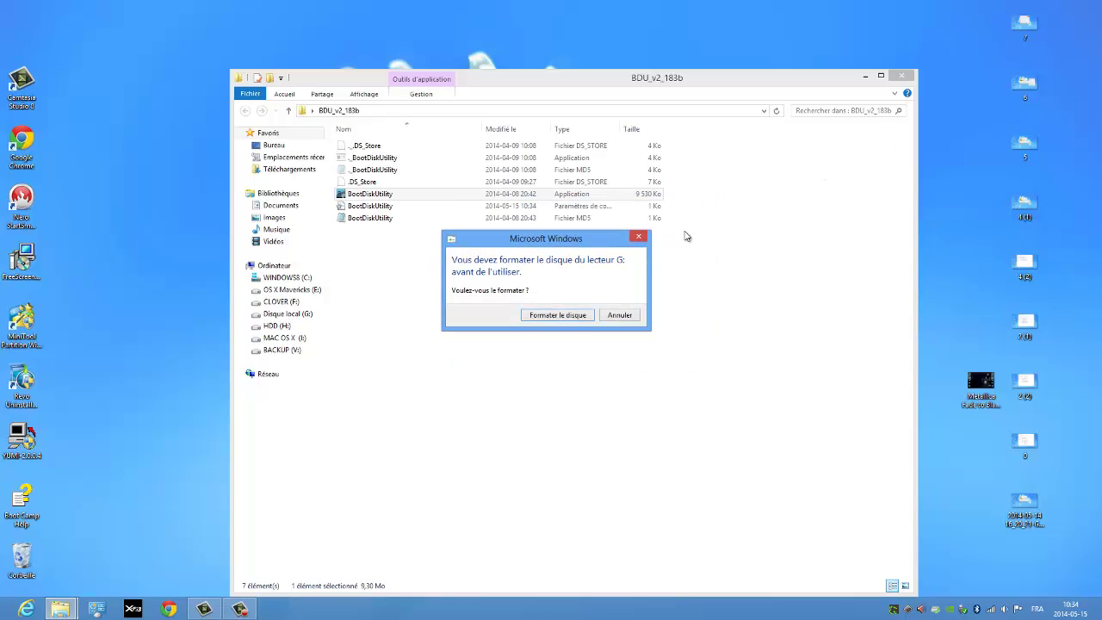
{"action": "left_click", "coordinate": [639, 236]}
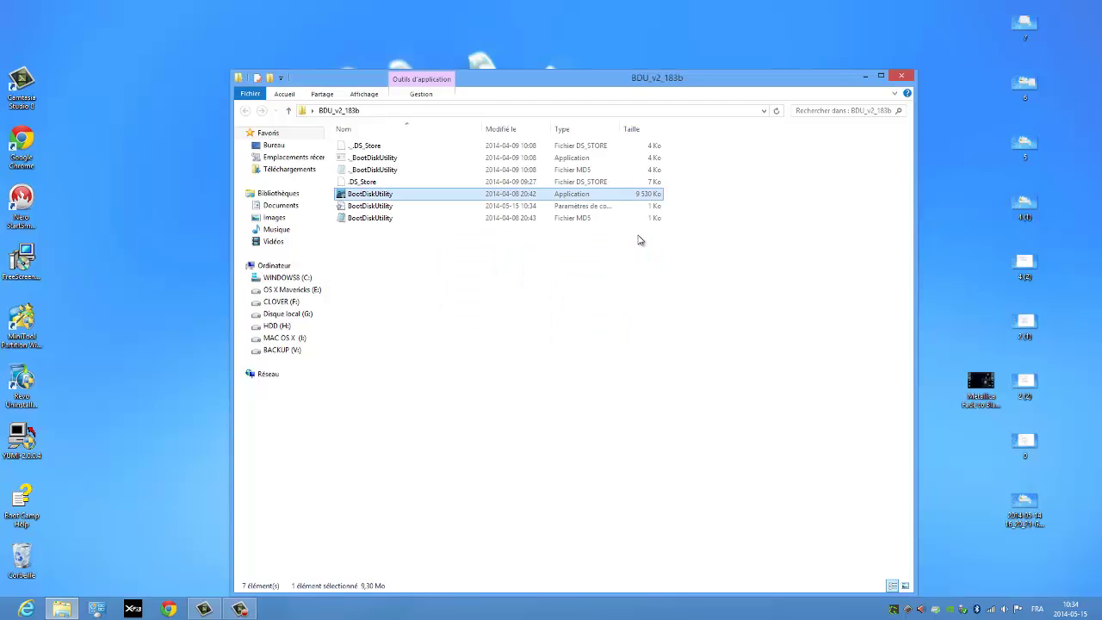
{"action": "left_click", "coordinate": [902, 77]}
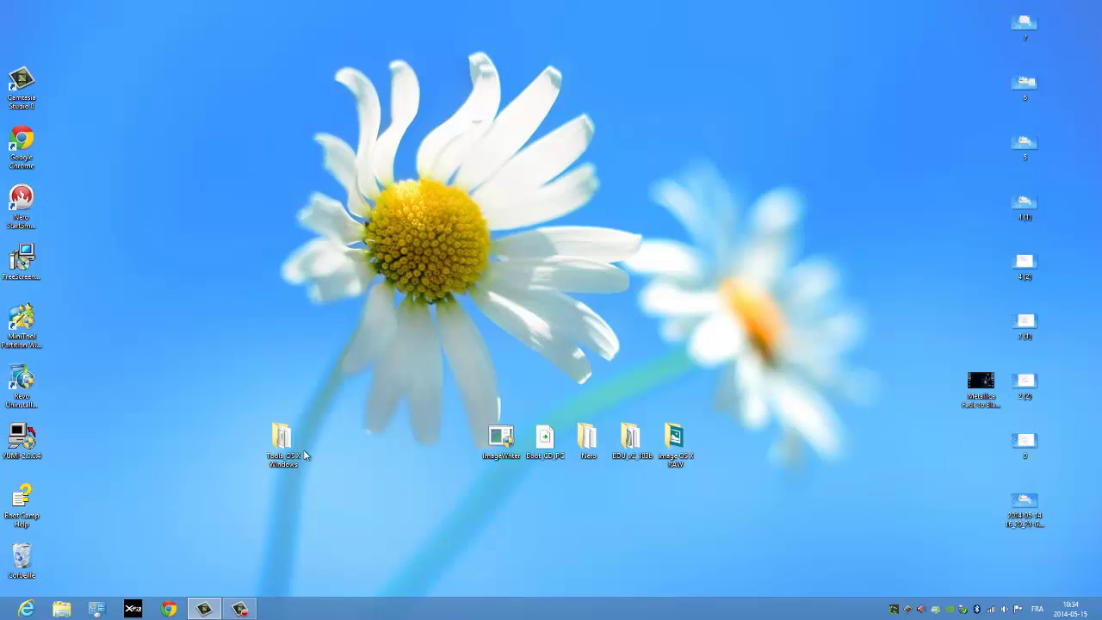
Step: Move the Tools_OS X Windows folder on the desktop next to the ImageWriter icon
{"action": "left_click_drag", "start_coordinate": [283, 441], "coordinate": [421, 446]}
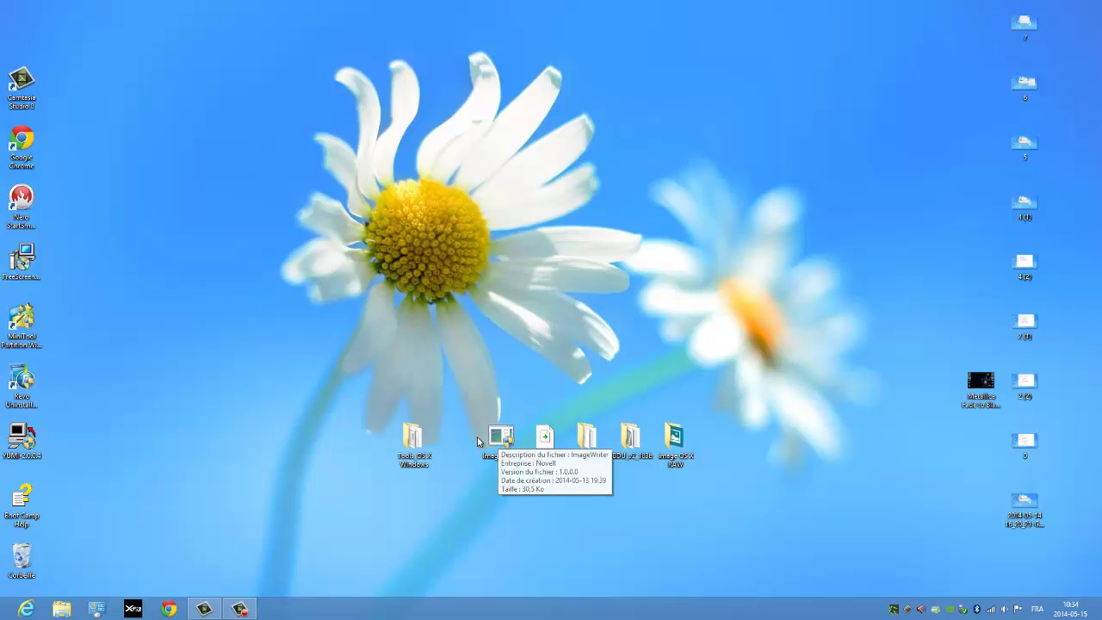
{"action": "left_click", "coordinate": [502, 437]}
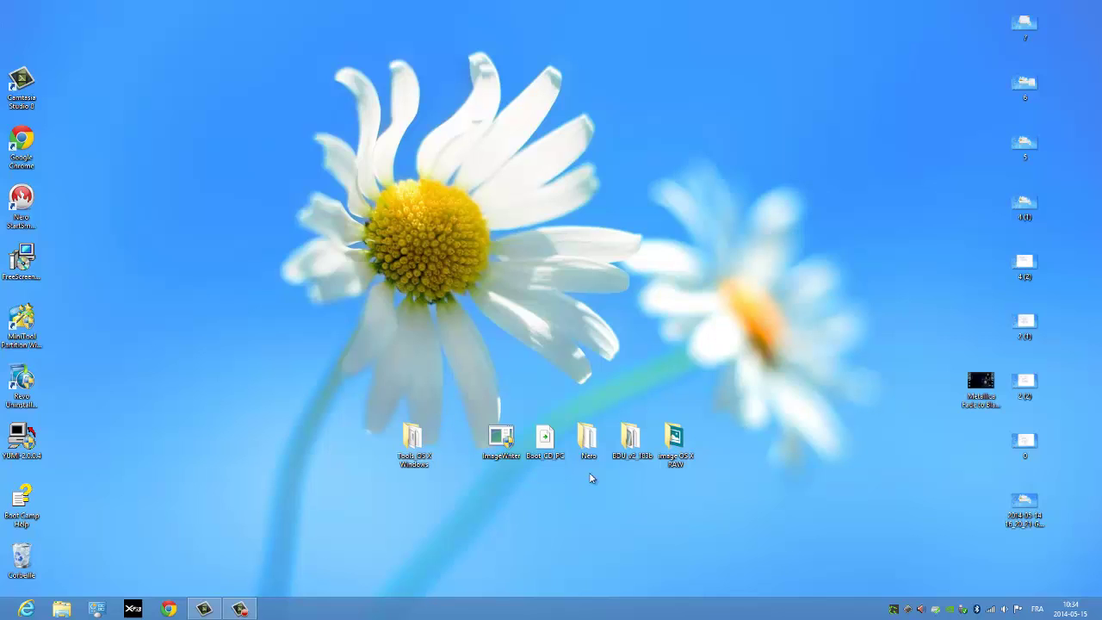
Step: Open the Nero folder to examine the NeroSetup installer, and close the folder window
{"action": "mouse_move", "coordinate": [631, 442]}
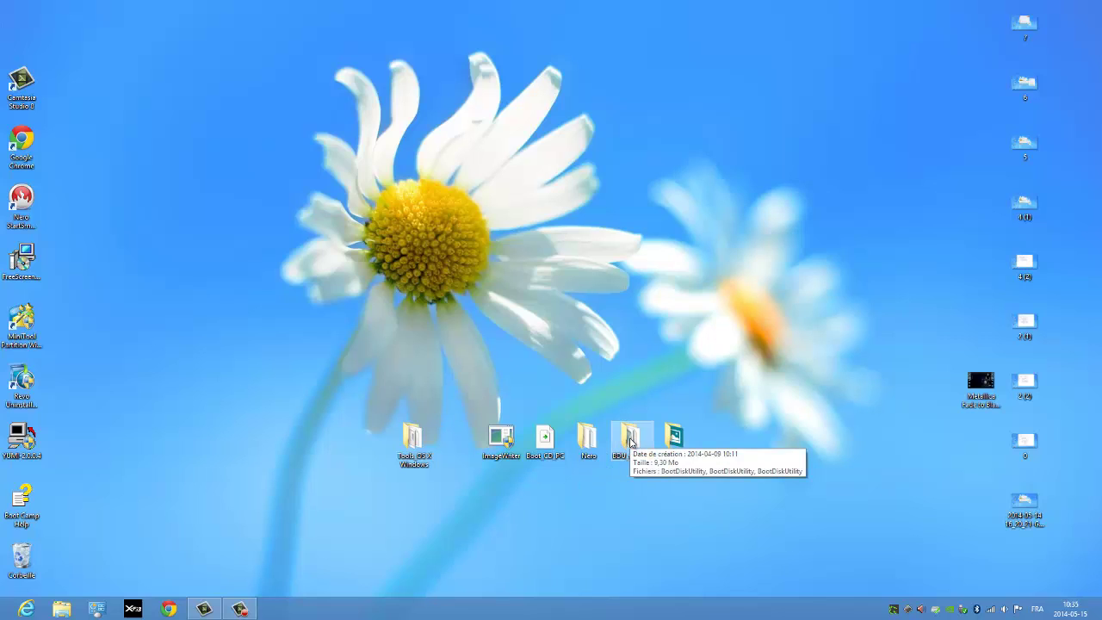
{"action": "double_click", "coordinate": [582, 436]}
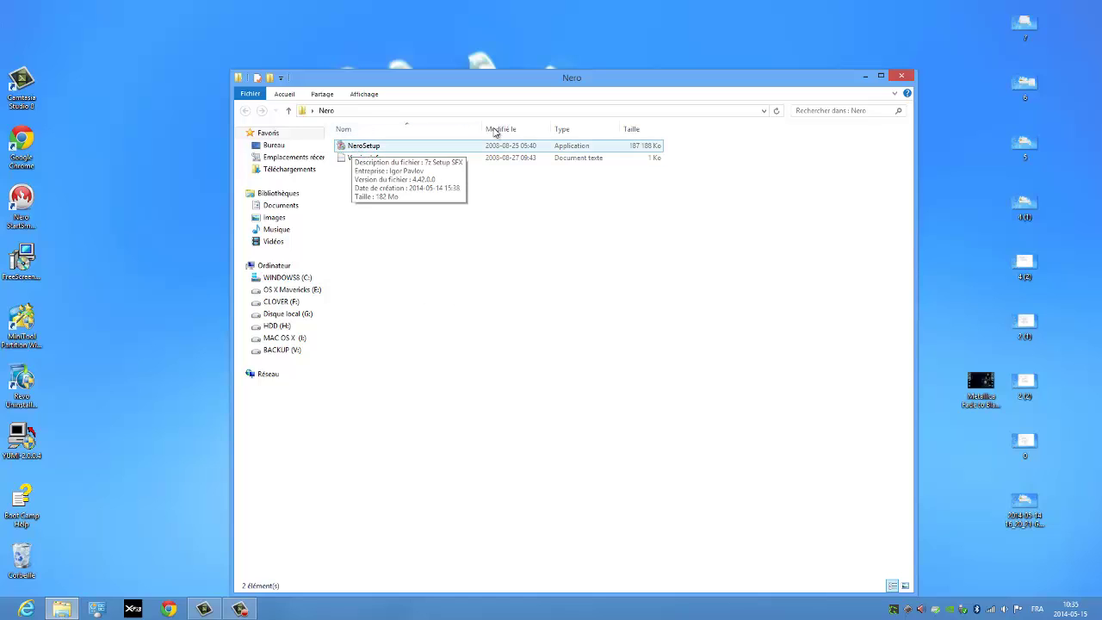
{"action": "left_click", "coordinate": [901, 79]}
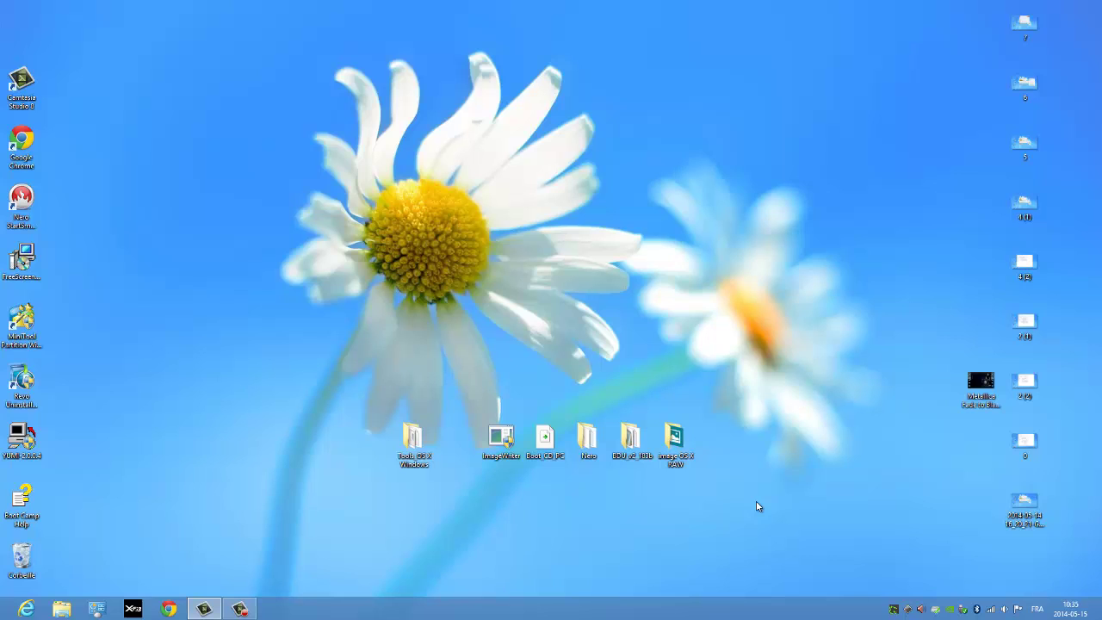
Step: Open the Boot_CD_PC image with Nero Express Essentials and reposition its burn settings window
{"action": "right_click", "coordinate": [542, 445]}
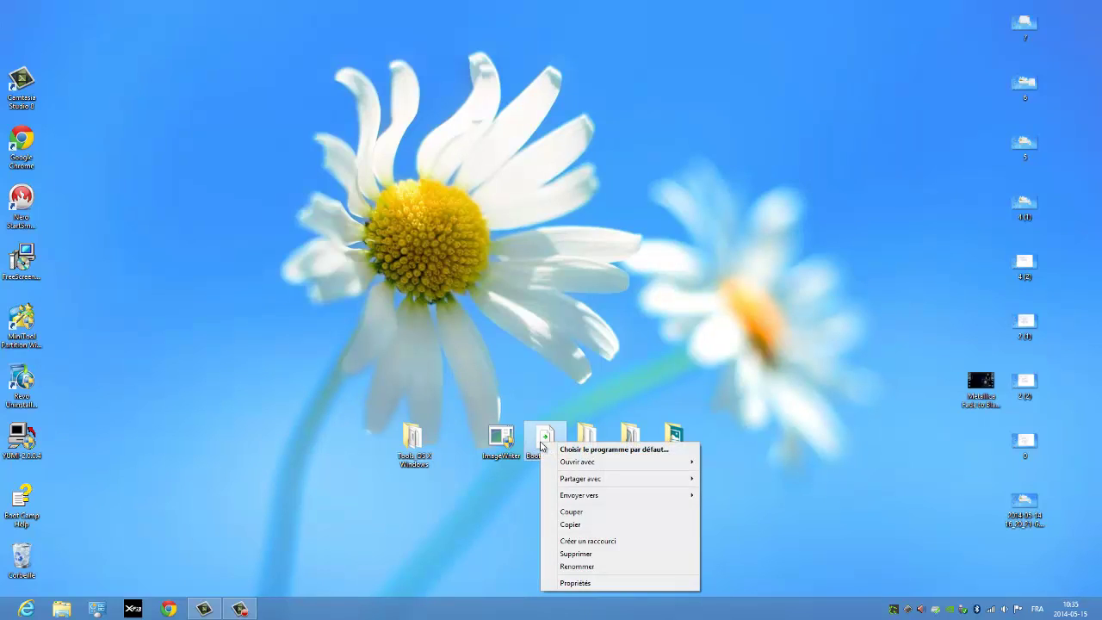
{"action": "mouse_move", "coordinate": [620, 461]}
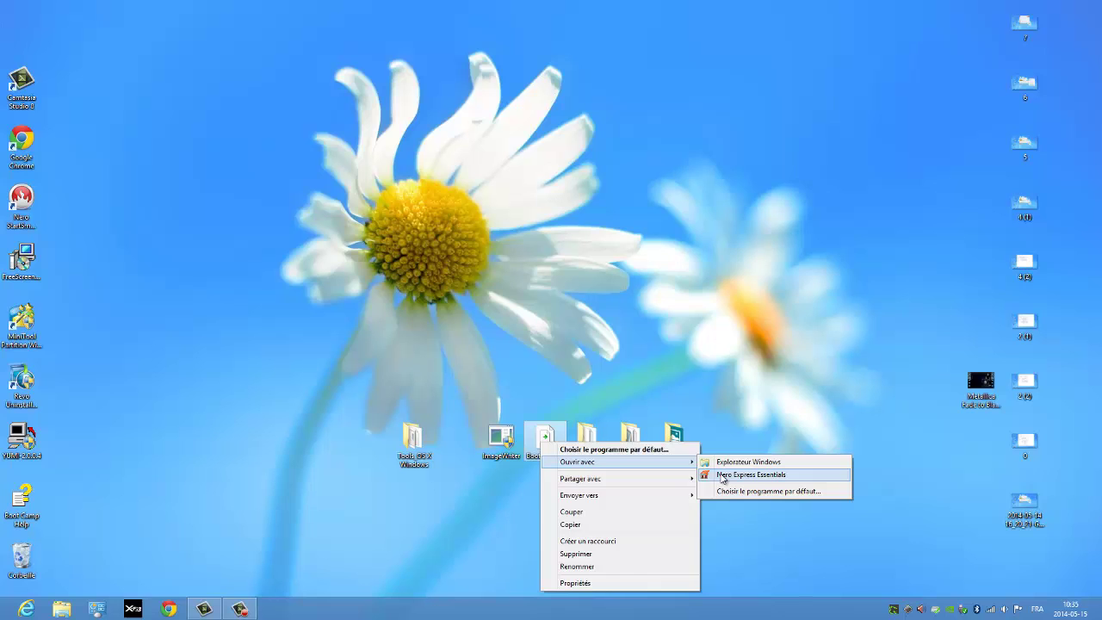
{"action": "left_click", "coordinate": [721, 475]}
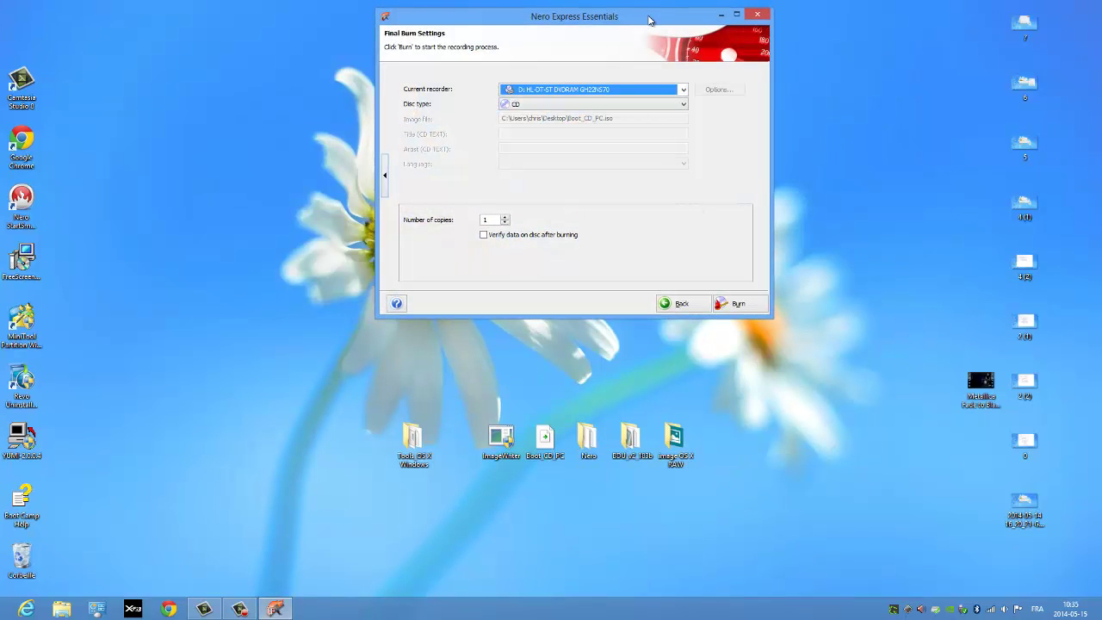
{"action": "left_click_drag", "start_coordinate": [649, 17], "coordinate": [629, 37]}
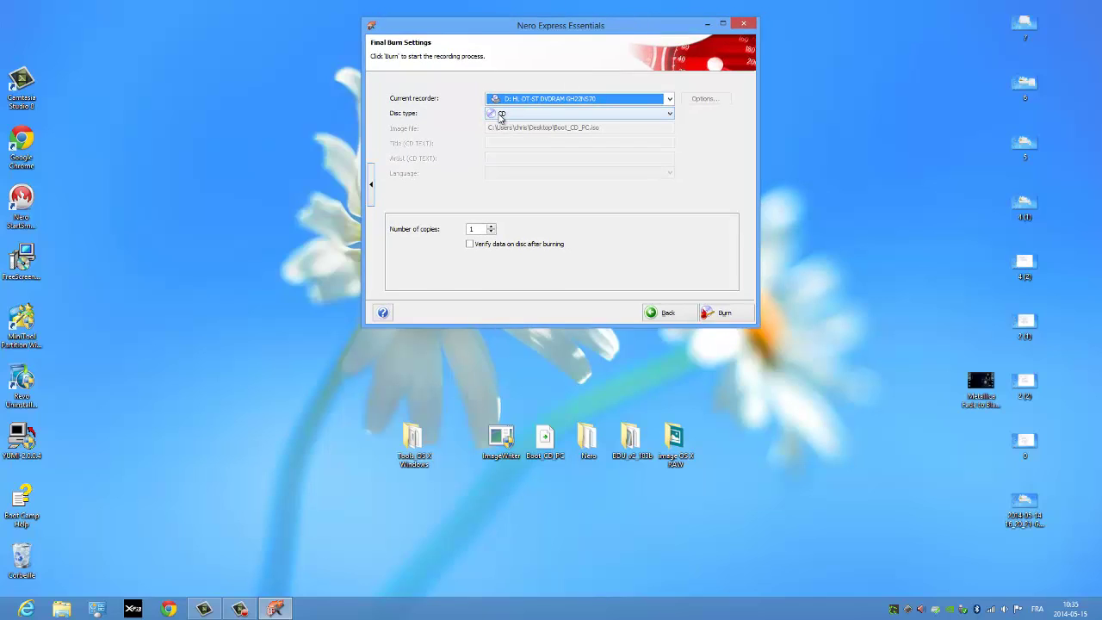
Step: Set the disc type to DVD, enable verification of data after burning, and close Nero Express Essentials
{"action": "left_click", "coordinate": [669, 115]}
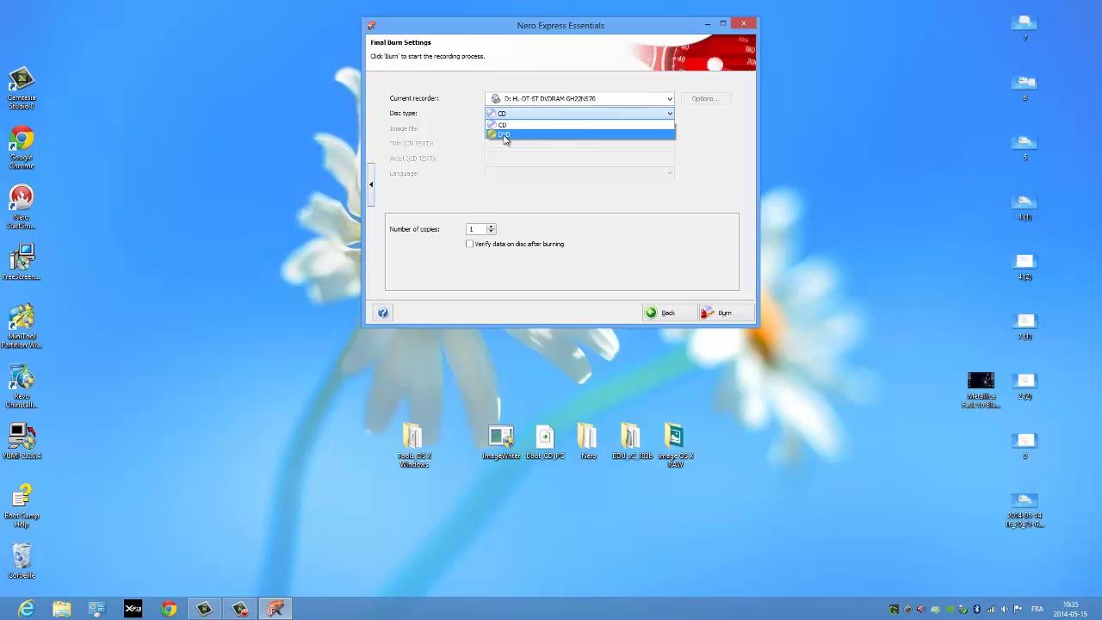
{"action": "left_click", "coordinate": [504, 135]}
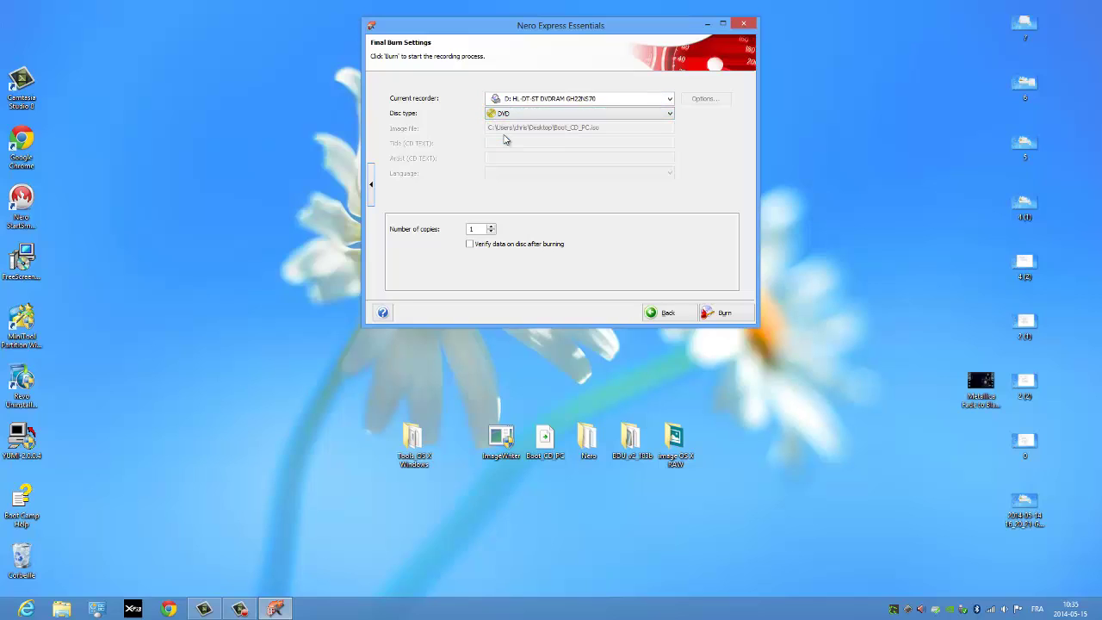
{"action": "left_click", "coordinate": [470, 245]}
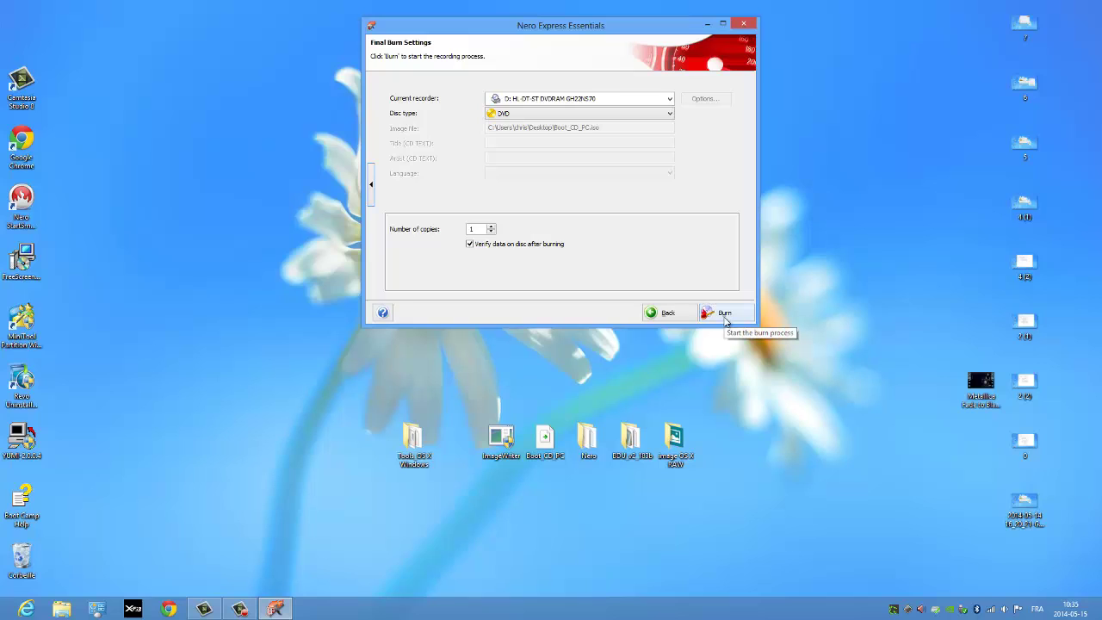
{"action": "left_click", "coordinate": [744, 25]}
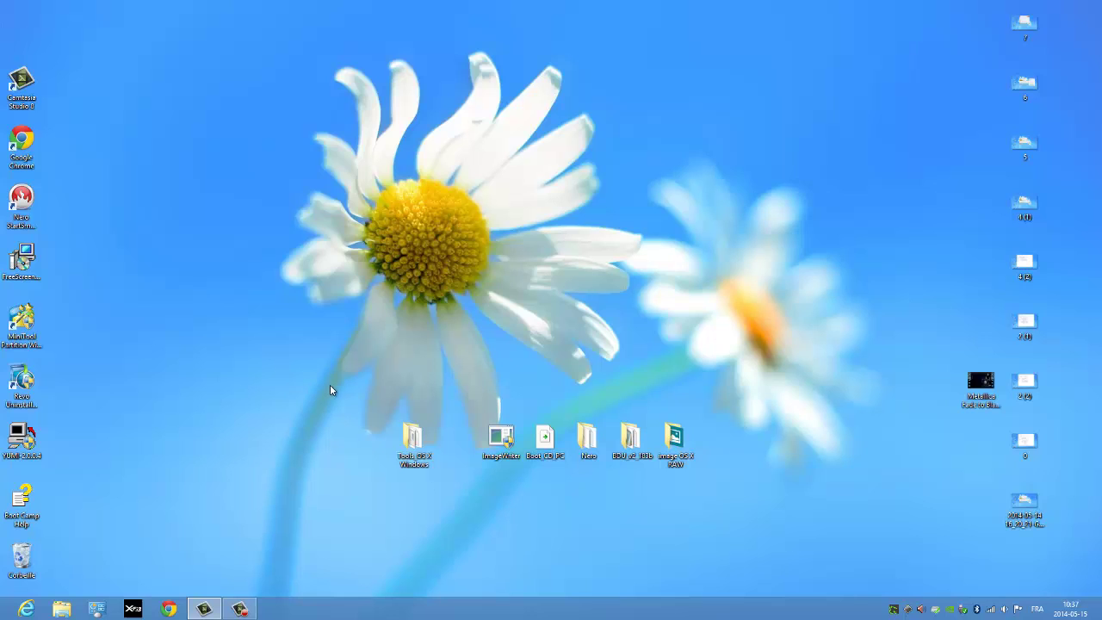
{"action": "mouse_move", "coordinate": [237, 611]}
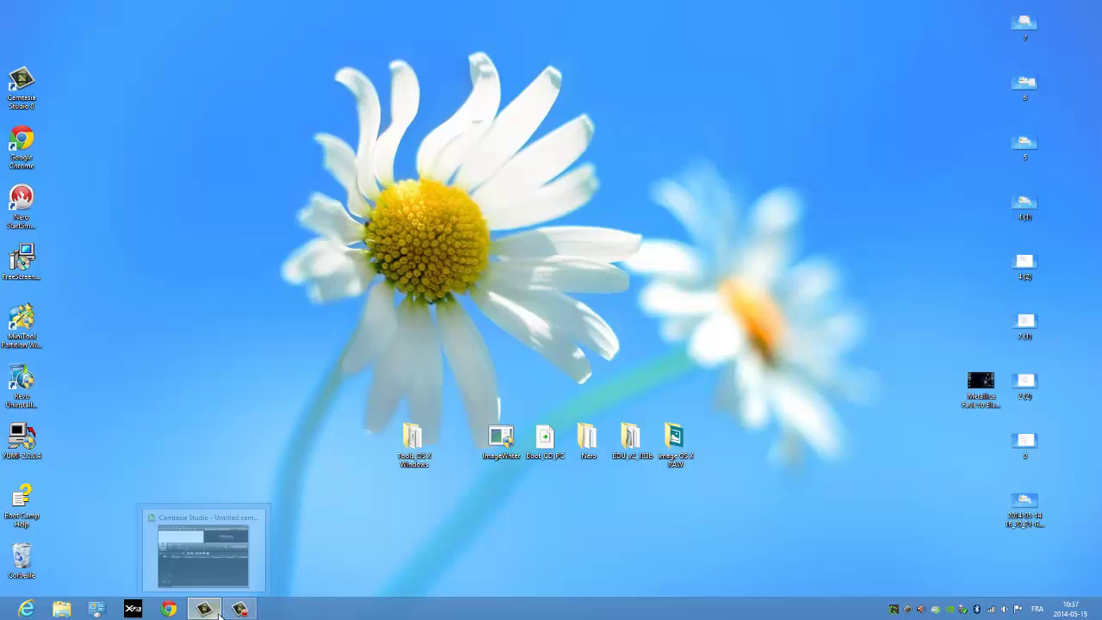
{"action": "left_click", "coordinate": [237, 611]}
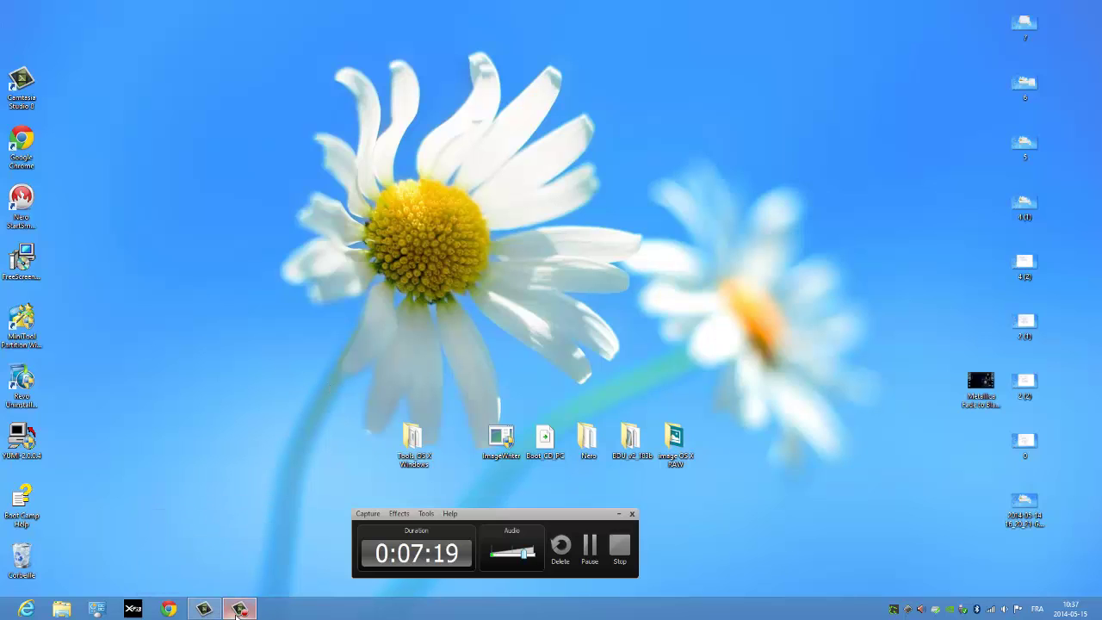